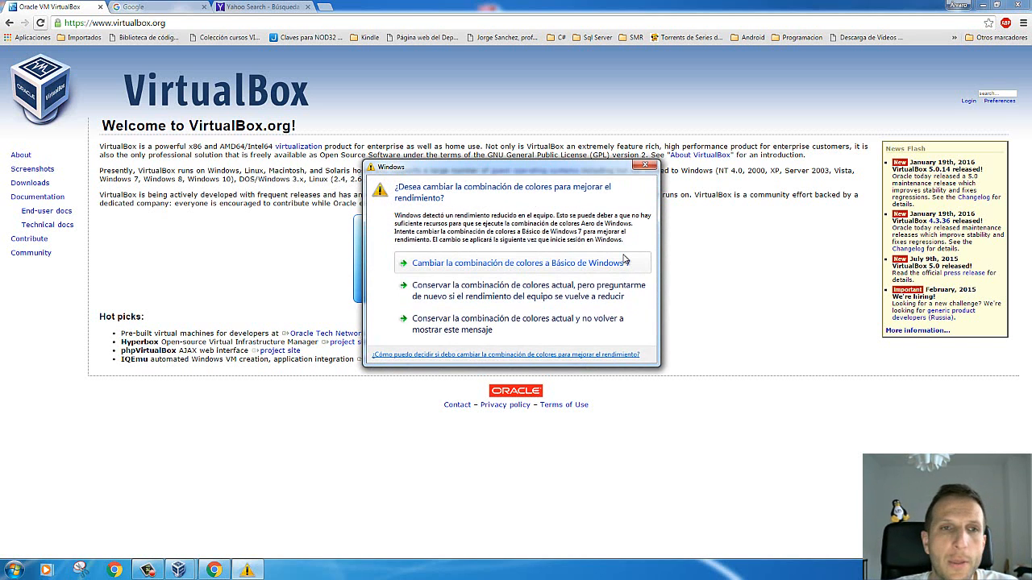
Step: Dismiss the Windows prompt about changing the colour scheme that covers the VirtualBox website
{"action": "left_click", "coordinate": [645, 165]}
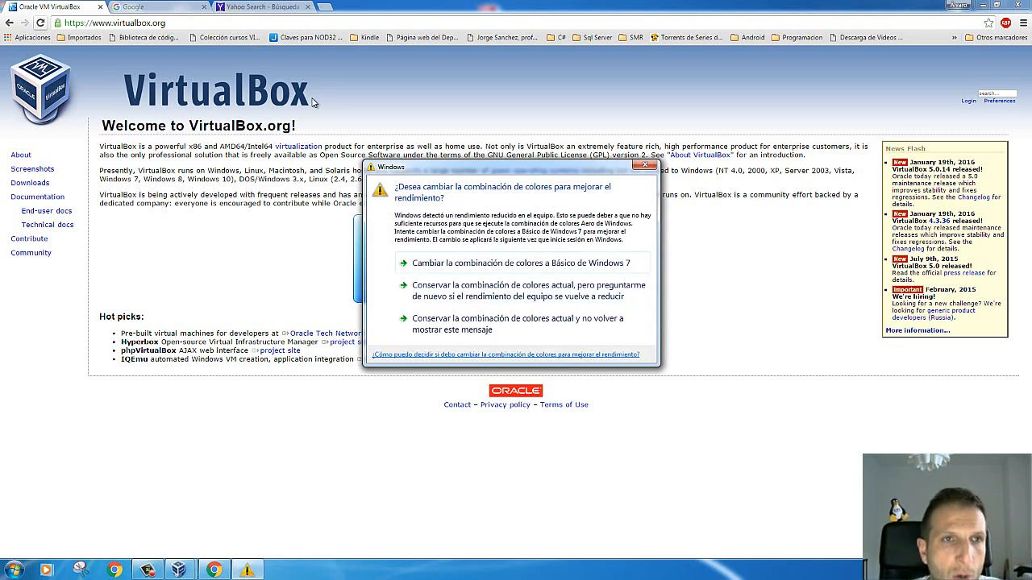
{"action": "left_click", "coordinate": [646, 165]}
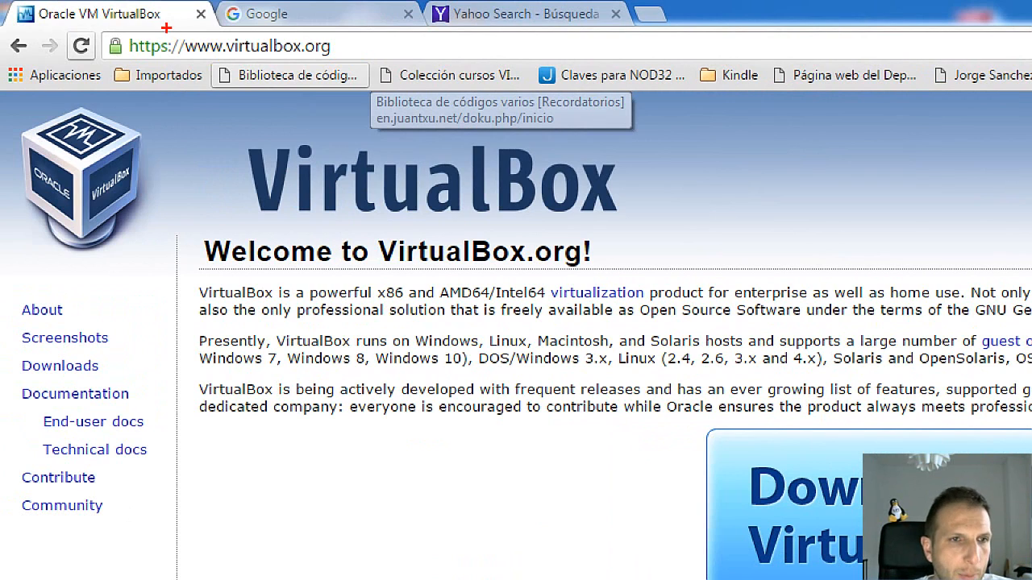
{"action": "mouse_move", "coordinate": [171, 34]}
{"action": "left_mouse_down"}
{"action": "mouse_move", "coordinate": [173, 50]}
{"action": "mouse_move", "coordinate": [372, 65]}
{"action": "left_mouse_up"}
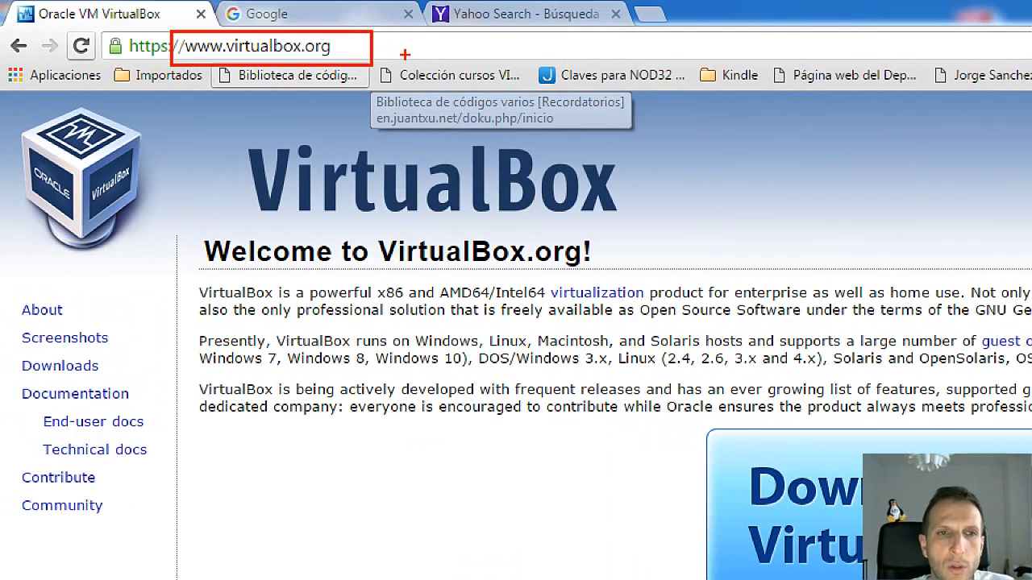
{"action": "key", "text": "Escape"}
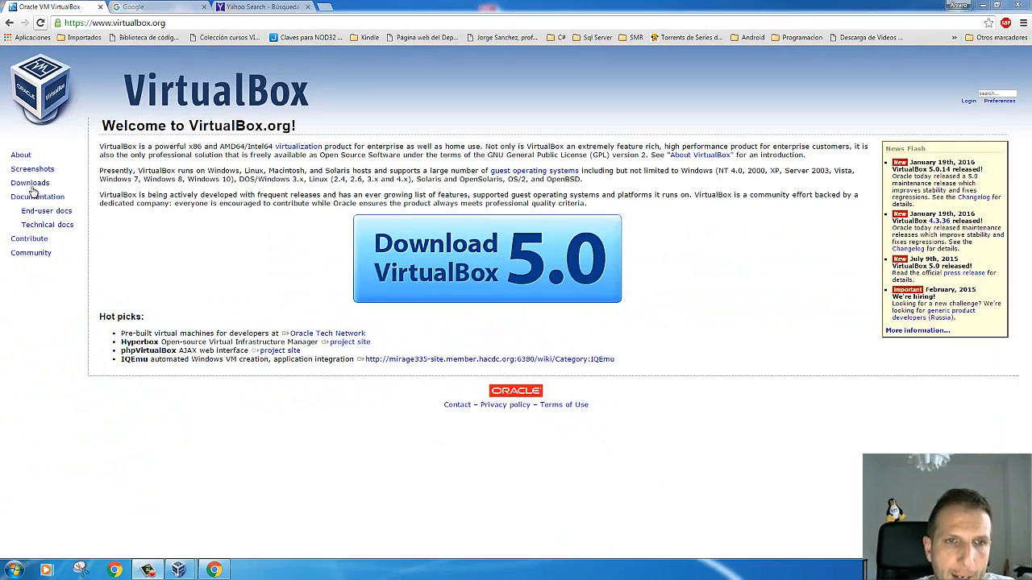
Step: Open the website's Downloads page and review the VirtualBox 5.0.14 platform packages for the different hosts
{"action": "key", "text": "ctrl+1"}
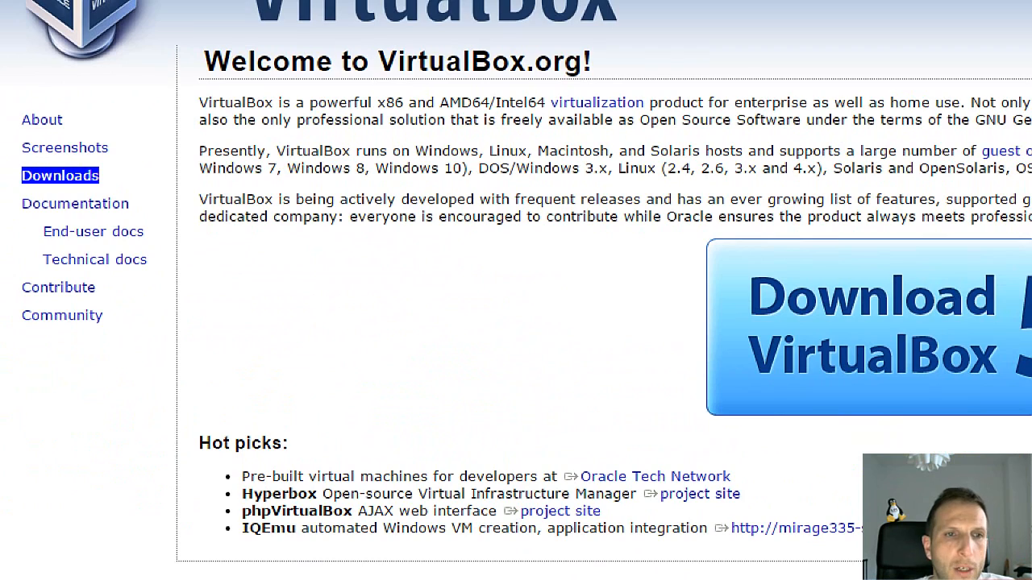
{"action": "key", "text": "Escape"}
{"action": "left_click", "coordinate": [28, 184]}
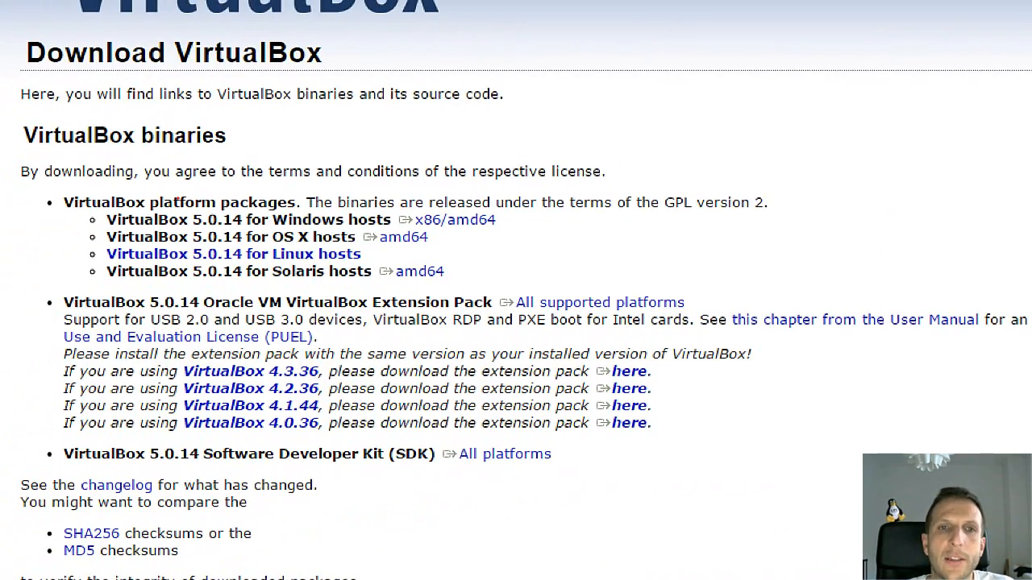
{"action": "mouse_move", "coordinate": [83, 202]}
{"action": "left_mouse_down"}
{"action": "mouse_move", "coordinate": [501, 224]}
{"action": "mouse_move", "coordinate": [549, 236]}
{"action": "mouse_move", "coordinate": [549, 203]}
{"action": "left_mouse_up"}
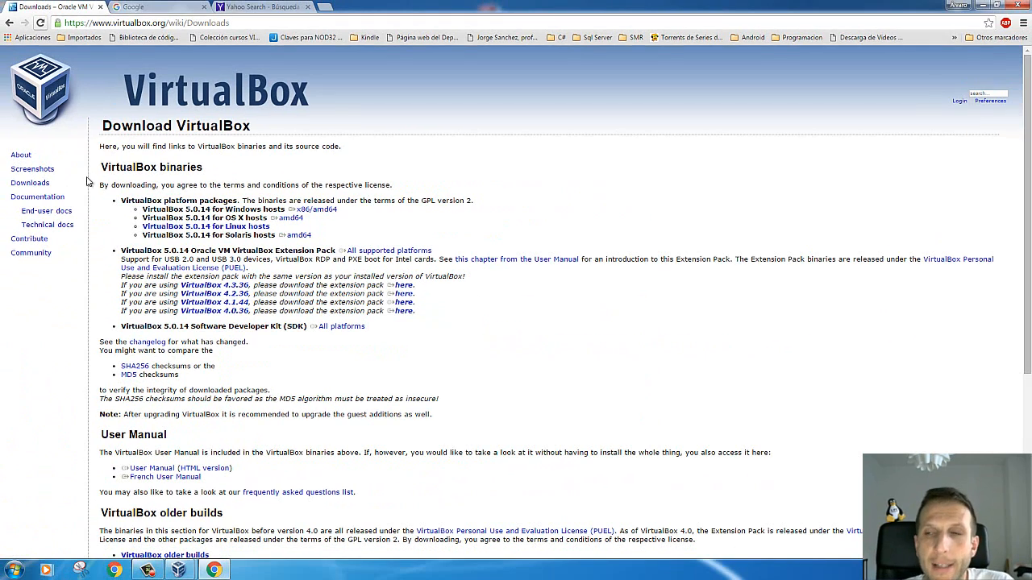
{"action": "left_click", "coordinate": [329, 212]}
{"action": "left_click", "coordinate": [226, 199]}
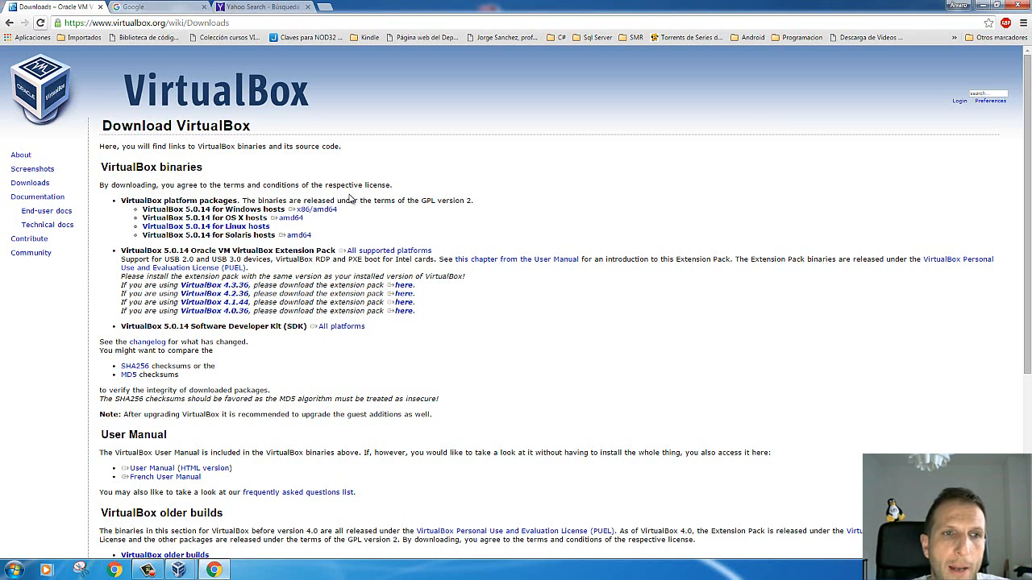
Step: Switch to the Oracle VM VirtualBox manager and start creating a new virtual machine
{"action": "mouse_move", "coordinate": [179, 568]}
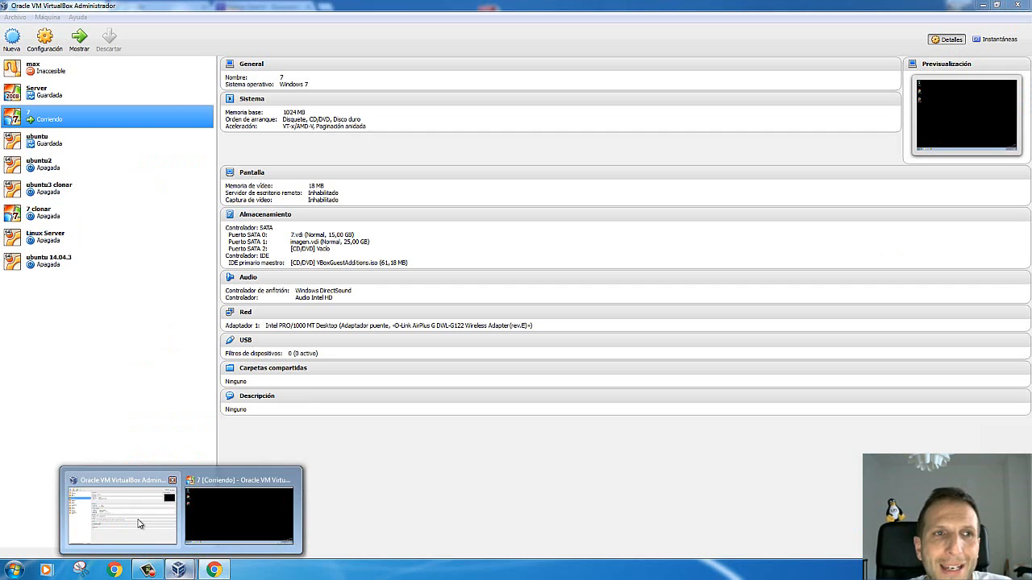
{"action": "left_click", "coordinate": [138, 524]}
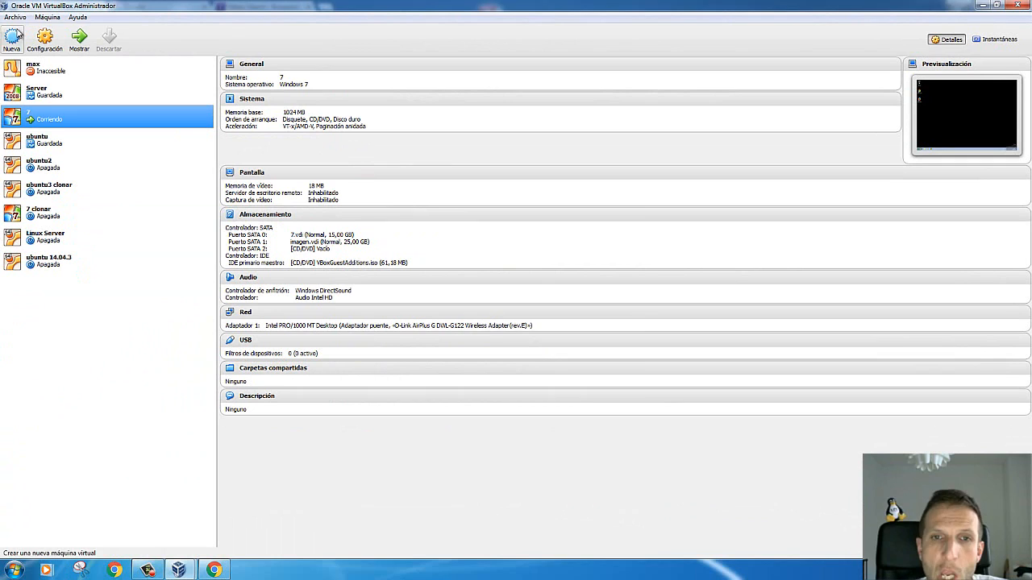
{"action": "left_click", "coordinate": [14, 37]}
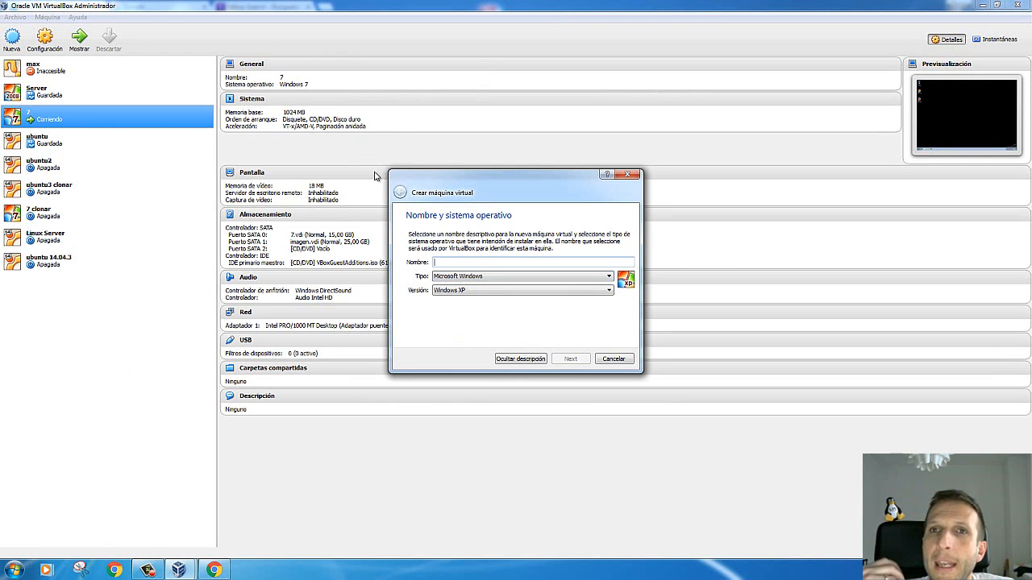
{"action": "type", "text": "5erve"}
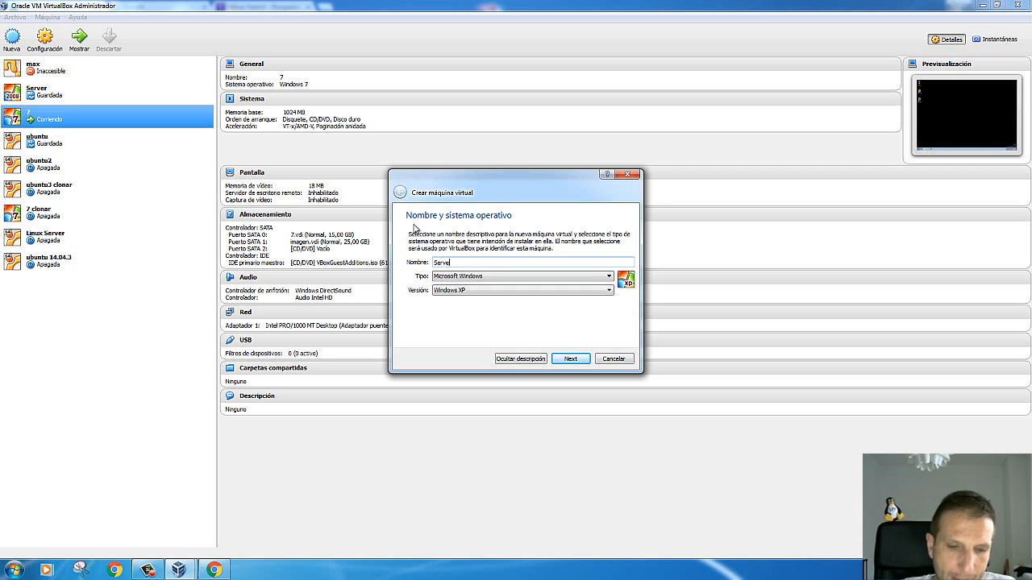
{"action": "key", "text": "BackSpace"}
{"action": "key", "text": "BackSpace"}
{"action": "key", "text": "BackSpace"}
{"action": "key", "text": "BackSpace"}
{"action": "key", "text": "BackSpace"}
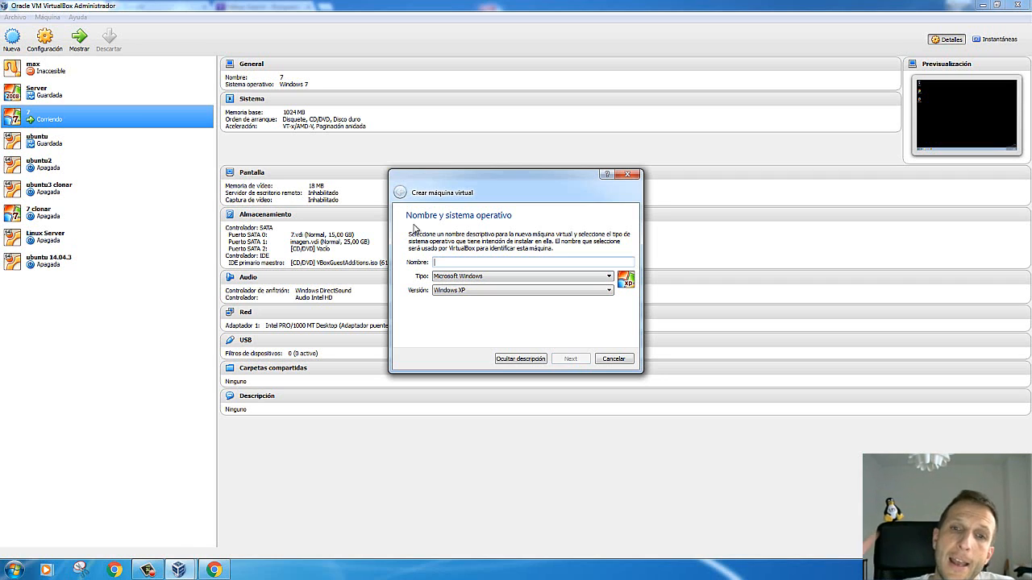
Step: Name the new virtual machine Prueba and choose Microsoft Windows as its operating system type
{"action": "type", "text": "Pr"}
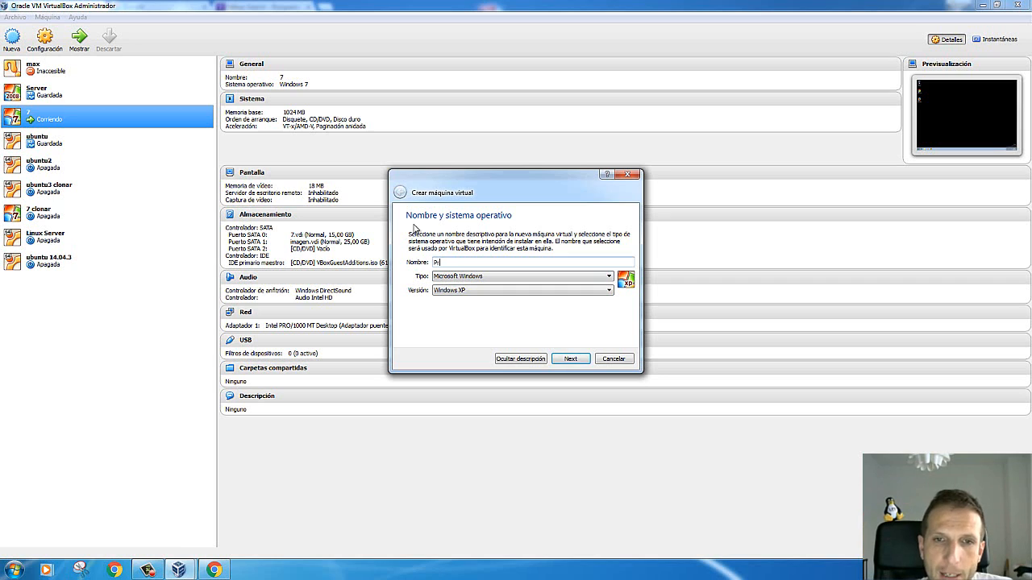
{"action": "type", "text": "ueba"}
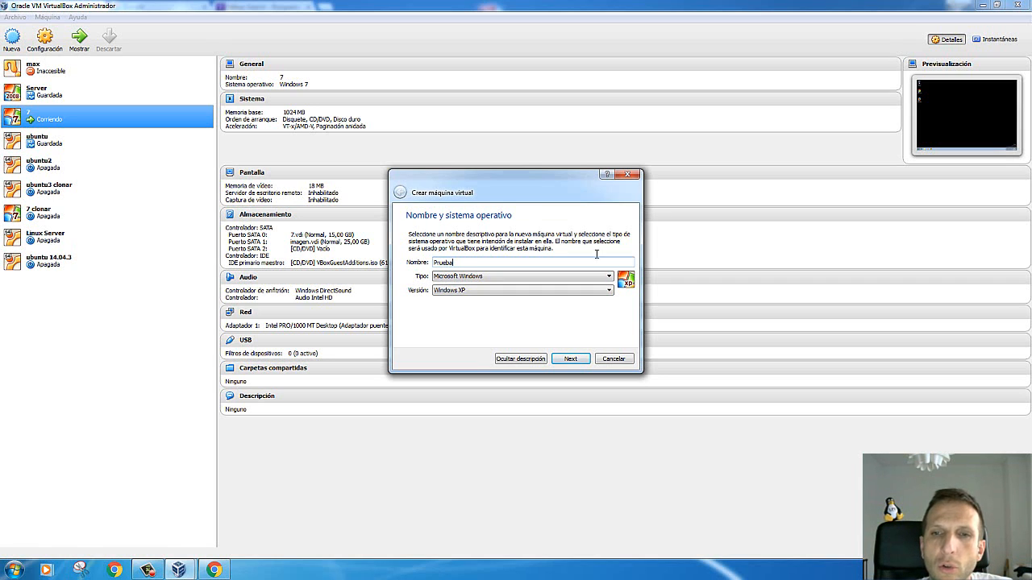
{"action": "left_click", "coordinate": [610, 277]}
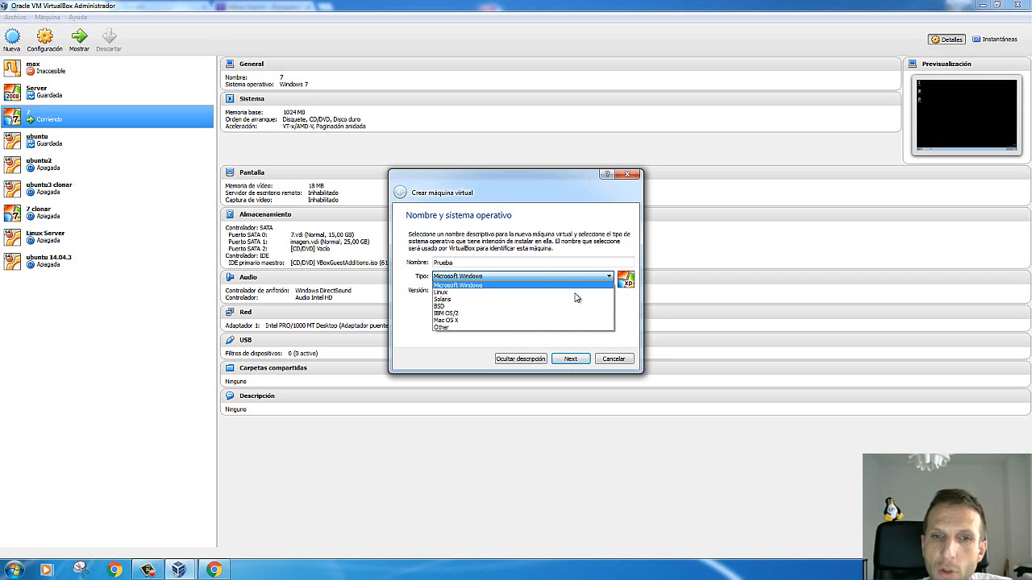
{"action": "left_click", "coordinate": [478, 285]}
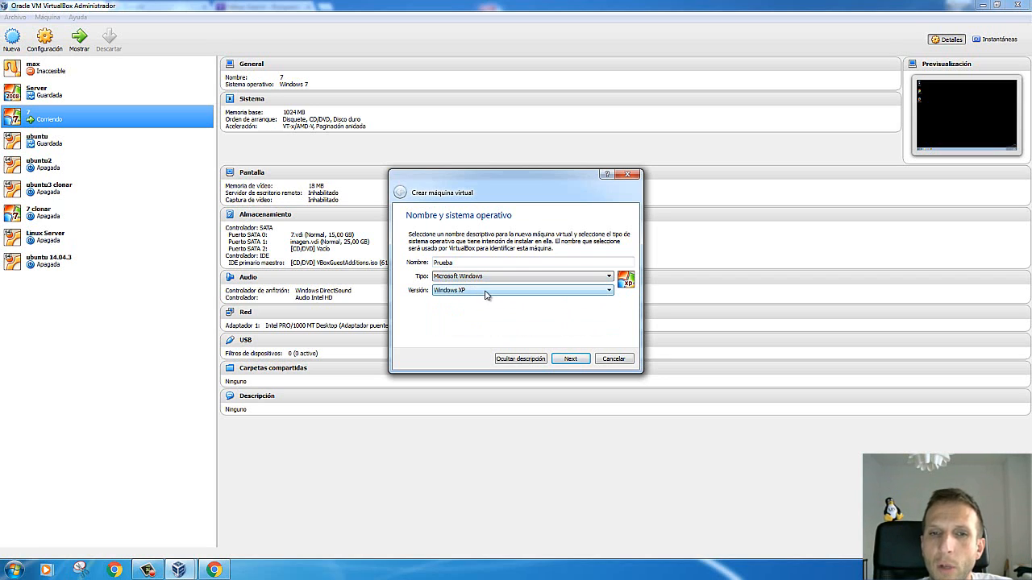
Step: Set the operating system version to Windows 7 and continue to the memory size page
{"action": "left_click", "coordinate": [479, 291]}
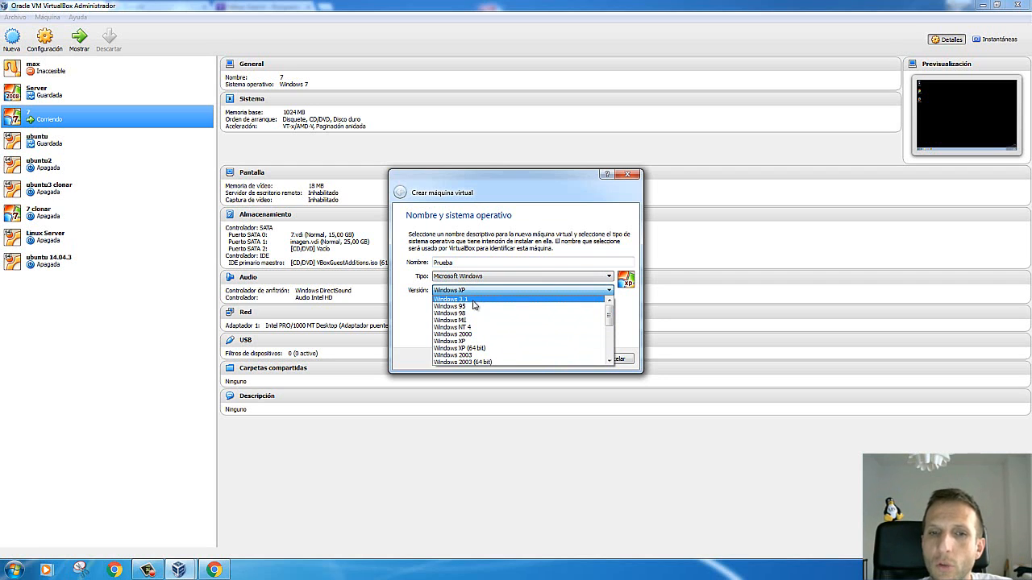
{"action": "scroll", "coordinate": [475, 311], "scroll_direction": "down", "scroll_amount": 5}
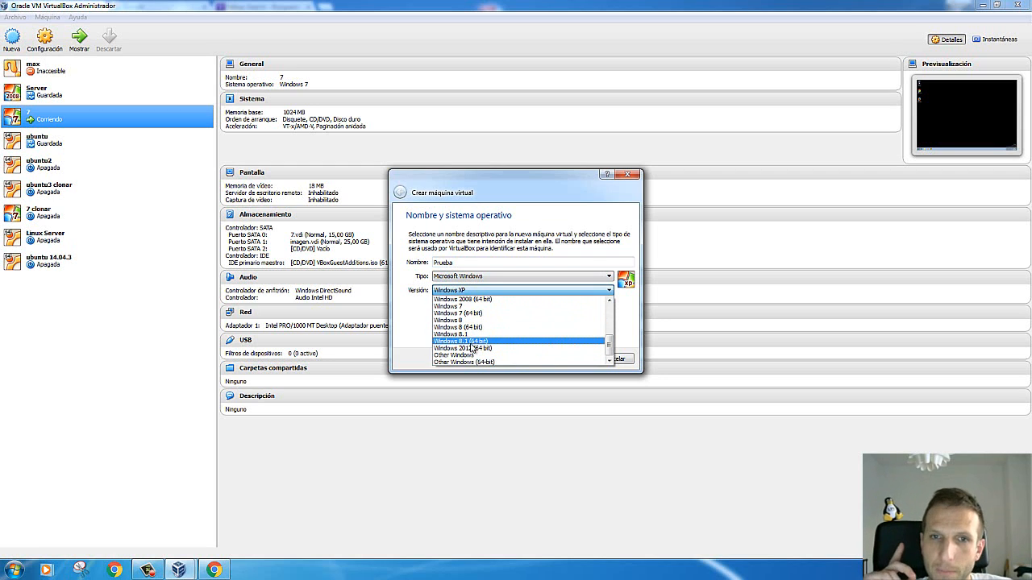
{"action": "scroll", "coordinate": [500, 338], "scroll_direction": "up", "scroll_amount": 2}
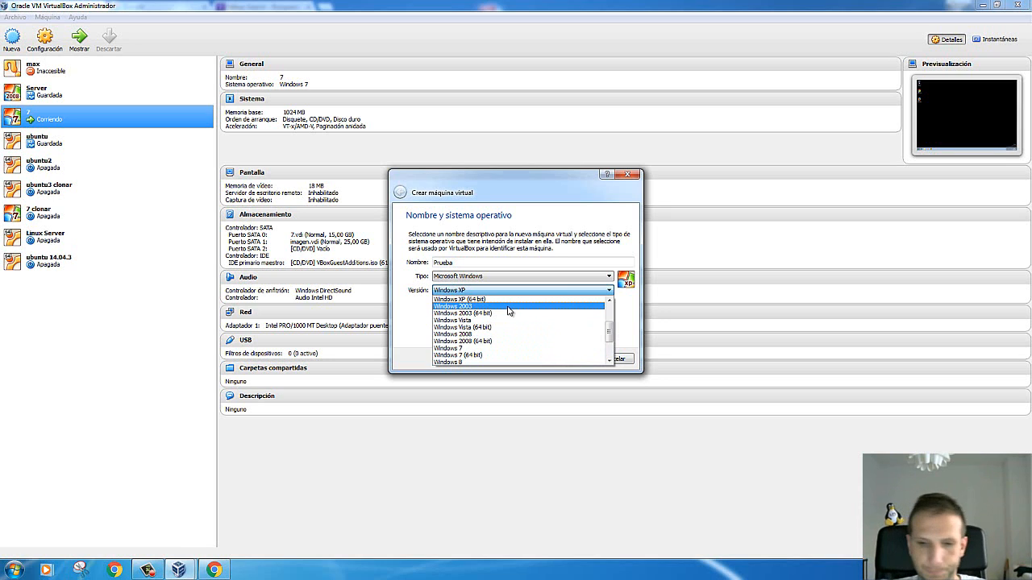
{"action": "left_click", "coordinate": [488, 290]}
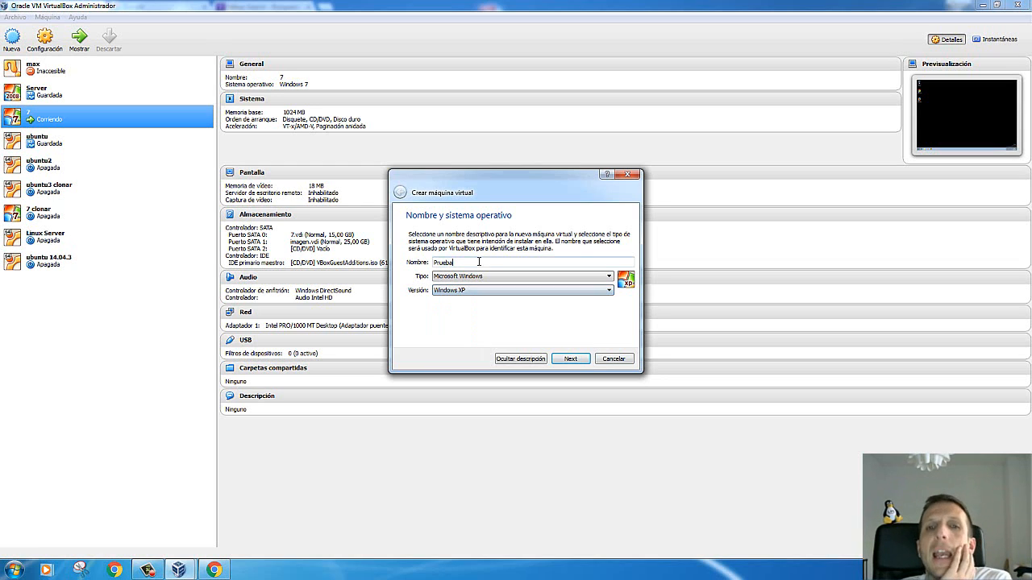
{"action": "left_click", "coordinate": [486, 291]}
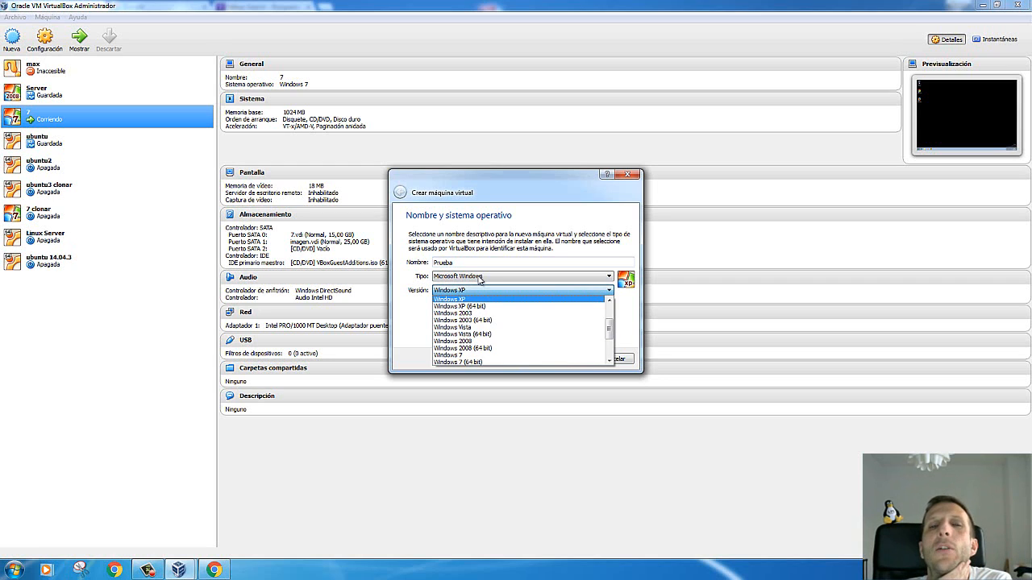
{"action": "left_click", "coordinate": [482, 356]}
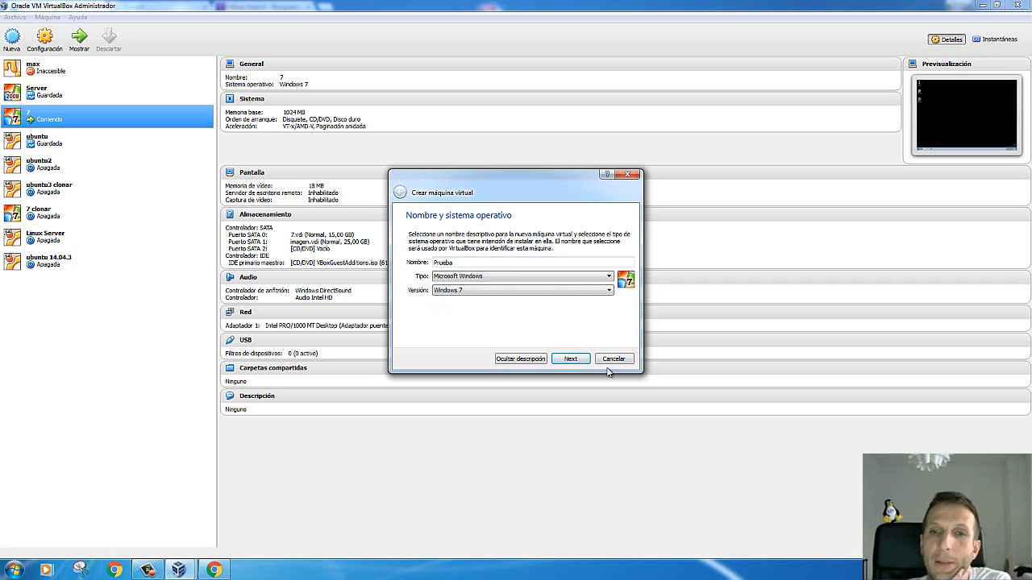
{"action": "left_click", "coordinate": [573, 359]}
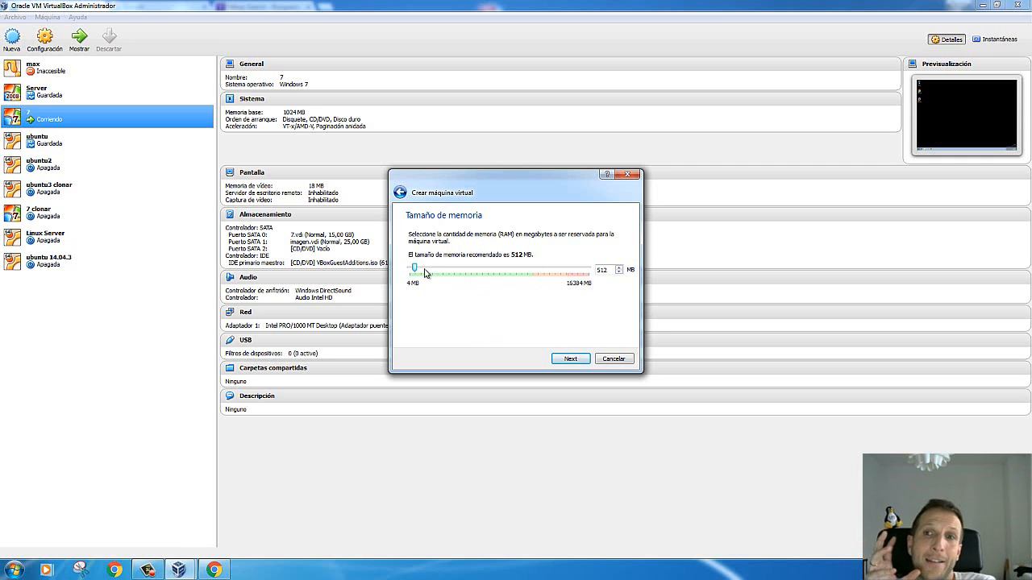
Step: Try memory sizes of 16384 MB and 9201 MB for the virtual machine
{"action": "left_click_drag", "start_coordinate": [416, 273], "coordinate": [605, 250]}
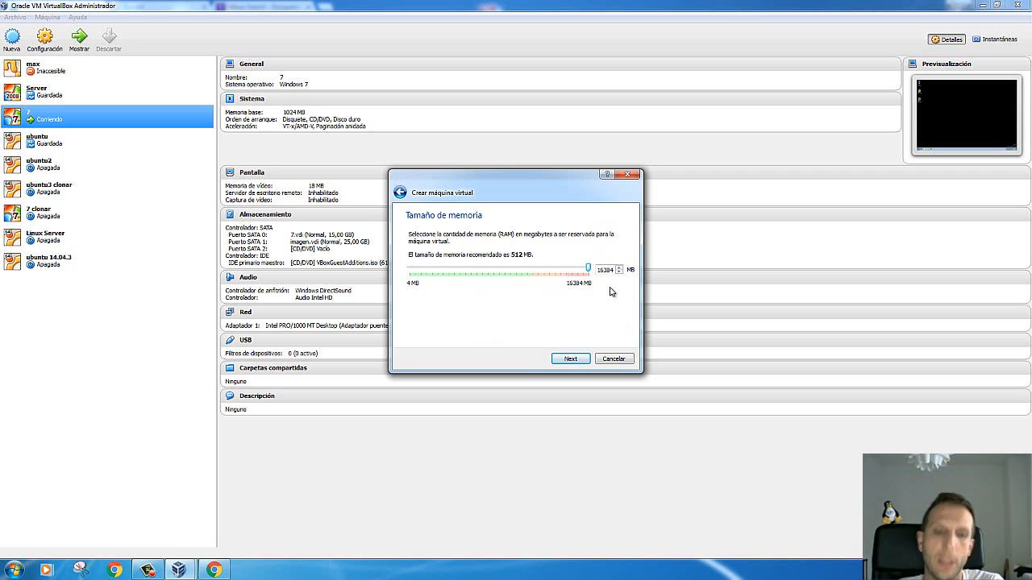
{"action": "left_click_drag", "start_coordinate": [589, 269], "coordinate": [509, 269]}
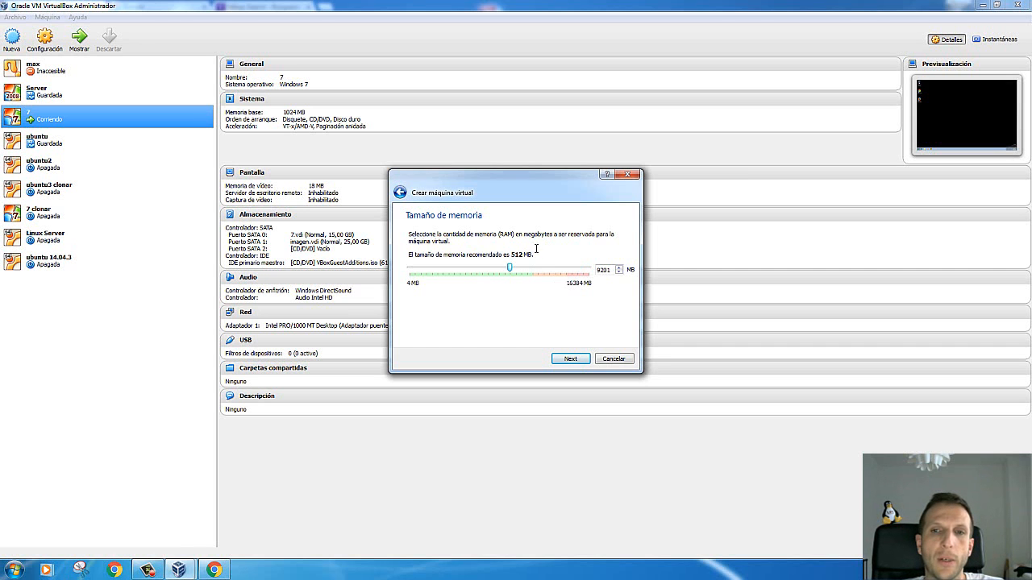
{"action": "key", "text": "ctrl+1"}
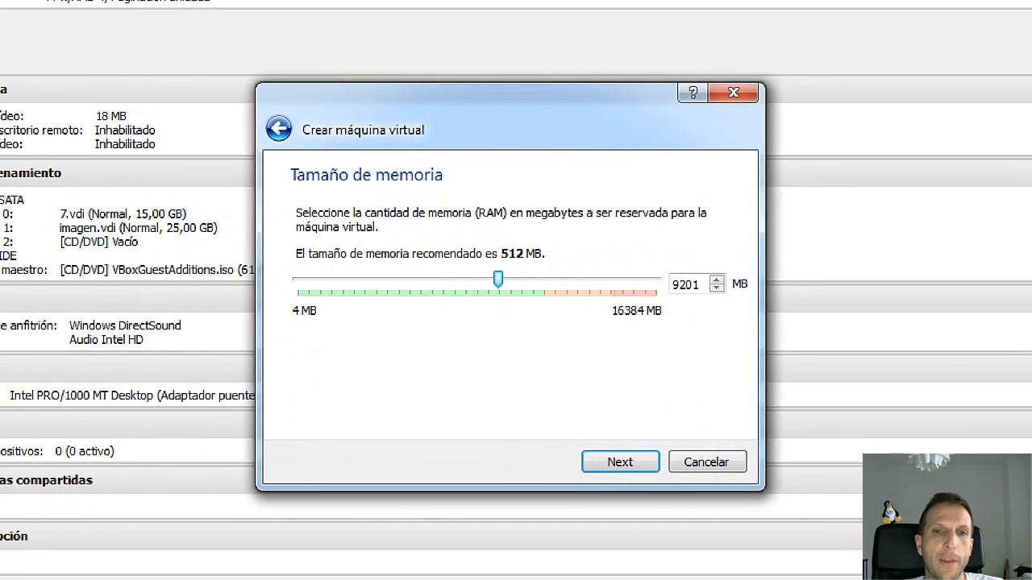
{"action": "left_click", "coordinate": [545, 248]}
{"action": "mouse_move", "coordinate": [508, 220]}
{"action": "left_mouse_down"}
{"action": "mouse_move", "coordinate": [486, 247]}
{"action": "mouse_move", "coordinate": [484, 221]}
{"action": "left_mouse_up"}
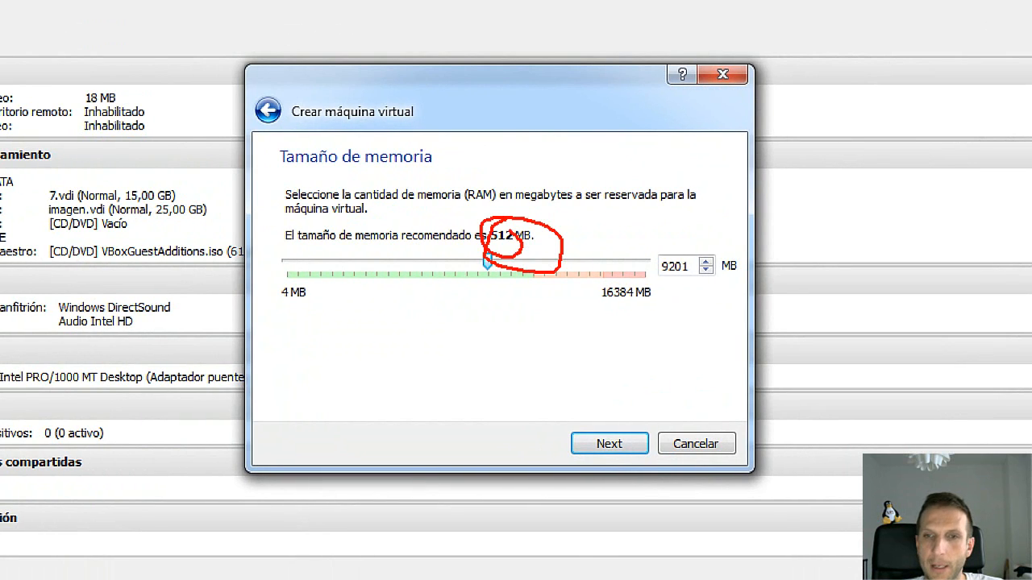
{"action": "key", "text": "Escape"}
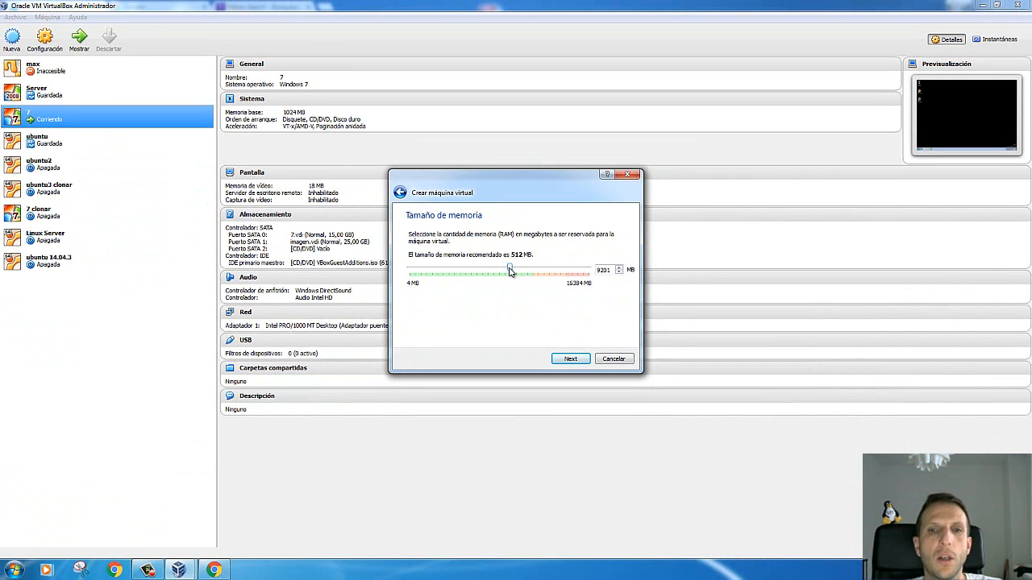
Step: Set the virtual machine's memory to 1024 MB and continue to the hard disk page
{"action": "left_click_drag", "start_coordinate": [511, 273], "coordinate": [420, 277]}
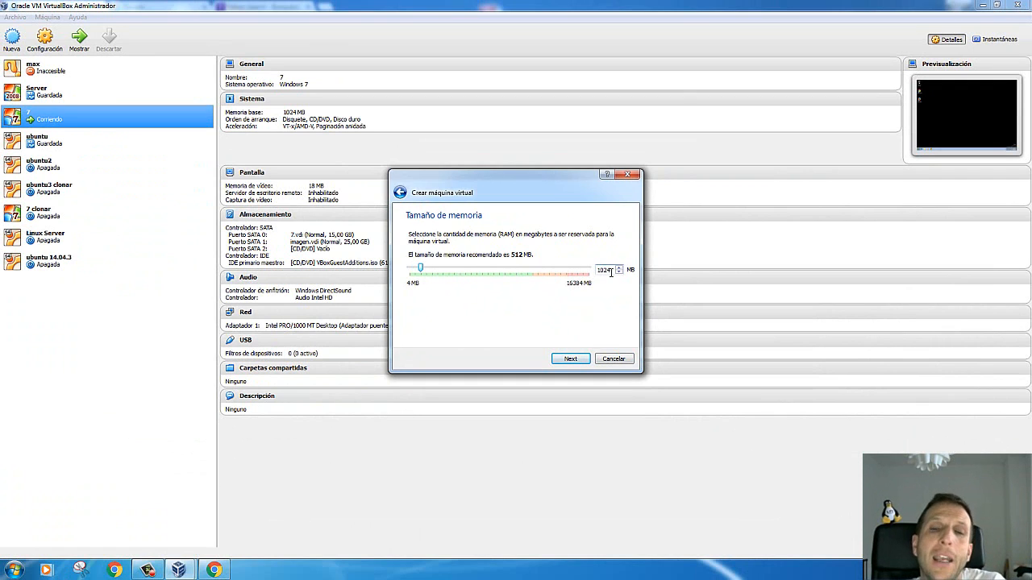
{"action": "left_click_drag", "start_coordinate": [613, 272], "coordinate": [597, 267]}
{"action": "type", "text": "1024"}
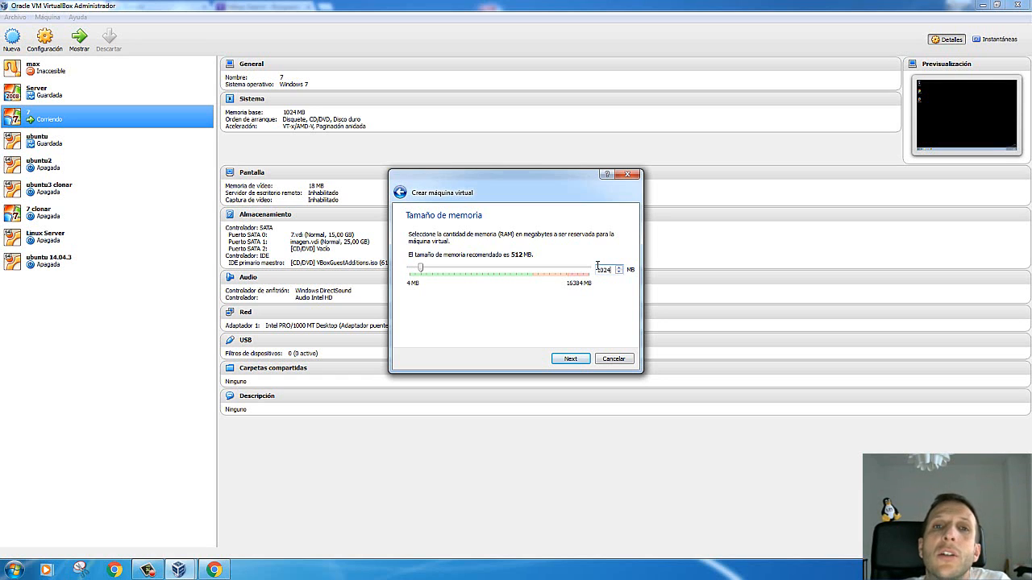
{"action": "left_click", "coordinate": [571, 360]}
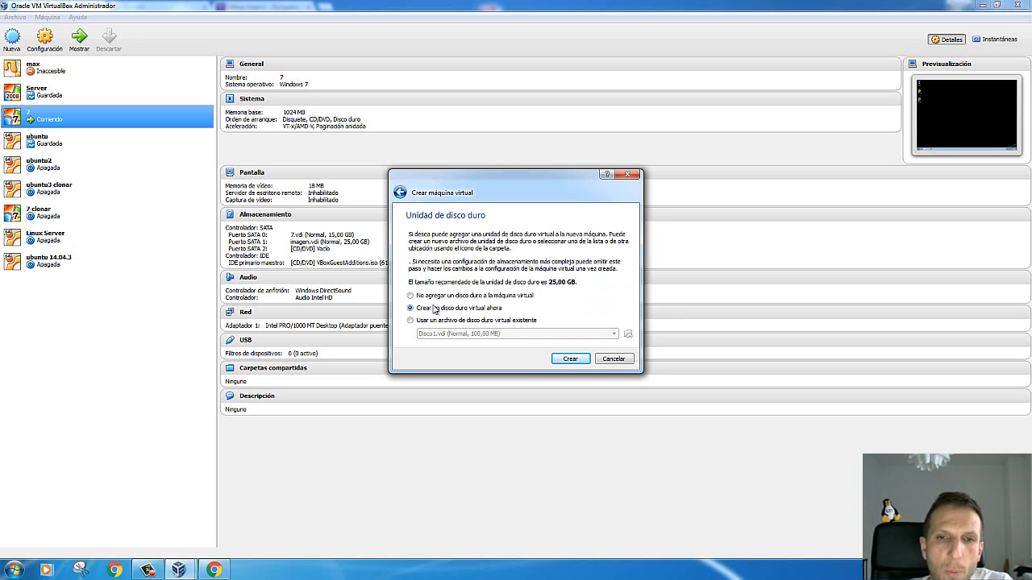
Step: Choose to create a new virtual hard disk now for the virtual machine and continue to the disk file type page
{"action": "left_click", "coordinate": [411, 321]}
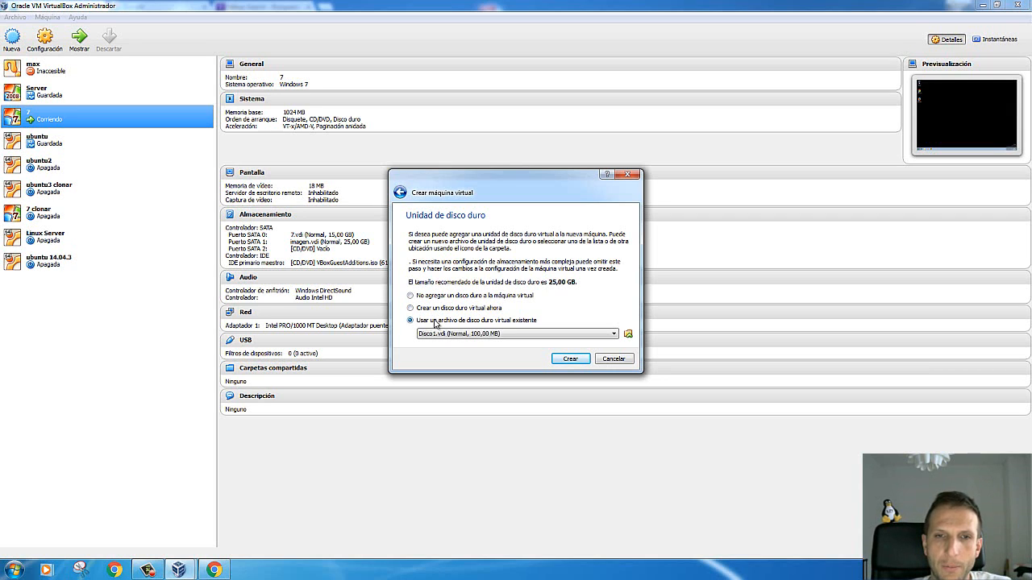
{"action": "left_click", "coordinate": [420, 297]}
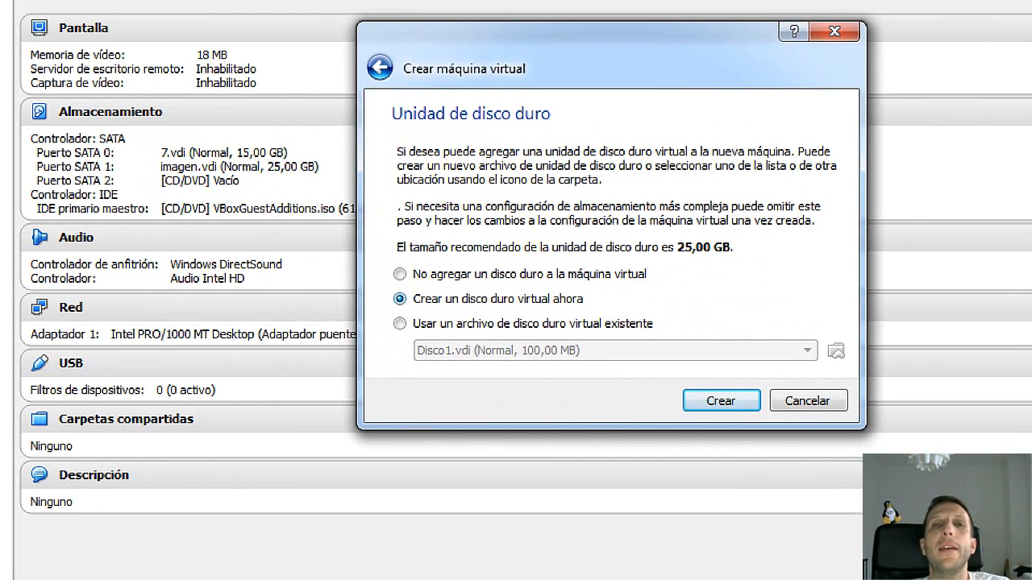
{"action": "mouse_move", "coordinate": [397, 290]}
{"action": "left_mouse_down"}
{"action": "mouse_move", "coordinate": [401, 309]}
{"action": "mouse_move", "coordinate": [627, 298]}
{"action": "mouse_move", "coordinate": [513, 272]}
{"action": "mouse_move", "coordinate": [376, 293]}
{"action": "left_mouse_up"}
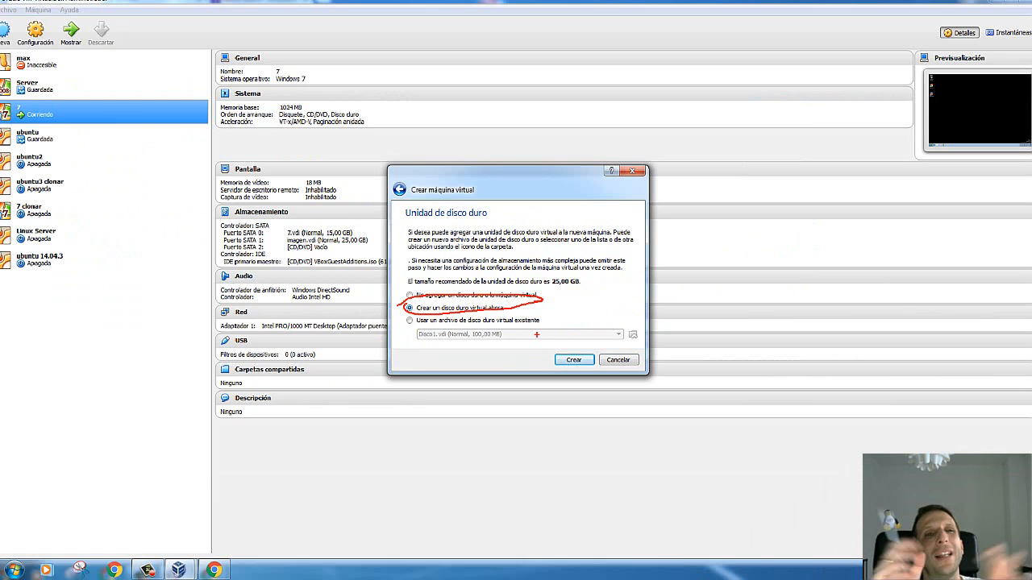
{"action": "left_click", "coordinate": [573, 360]}
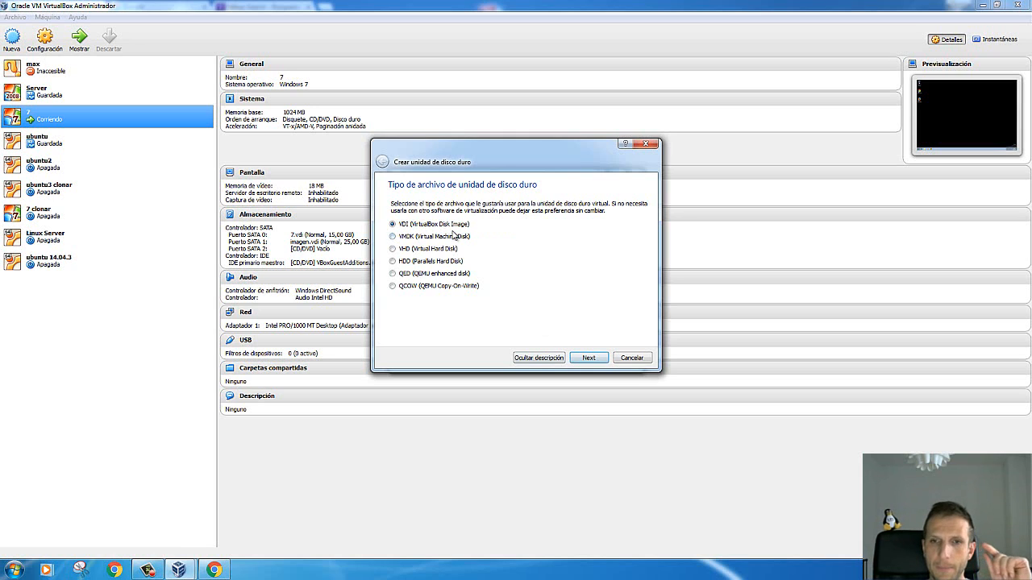
Step: Use the VDI file type with dynamically allocated storage and continue to the disk's file location and size page
{"action": "left_click", "coordinate": [393, 286]}
{"action": "left_click", "coordinate": [393, 224]}
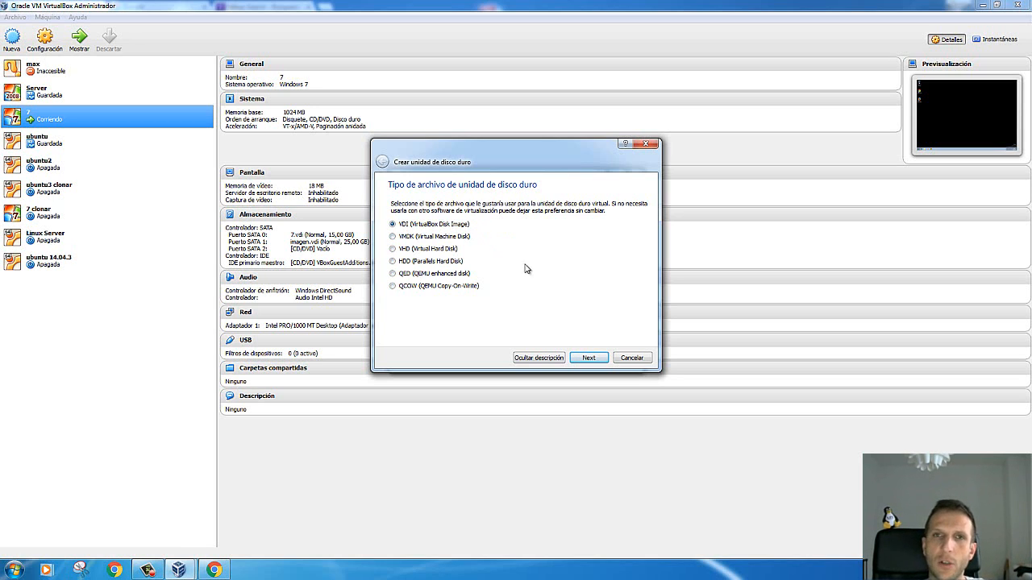
{"action": "left_click", "coordinate": [589, 357]}
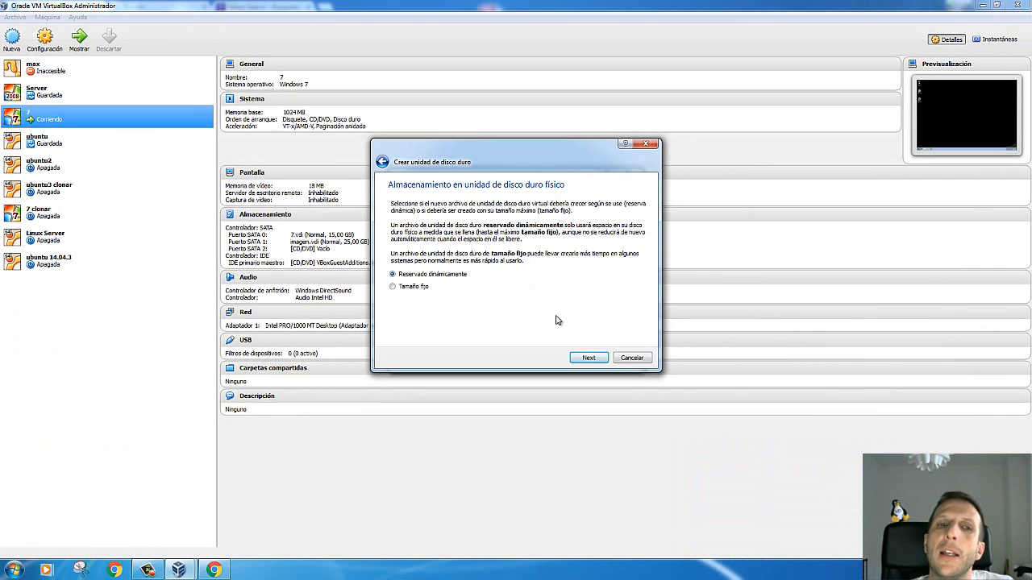
{"action": "left_click", "coordinate": [588, 358]}
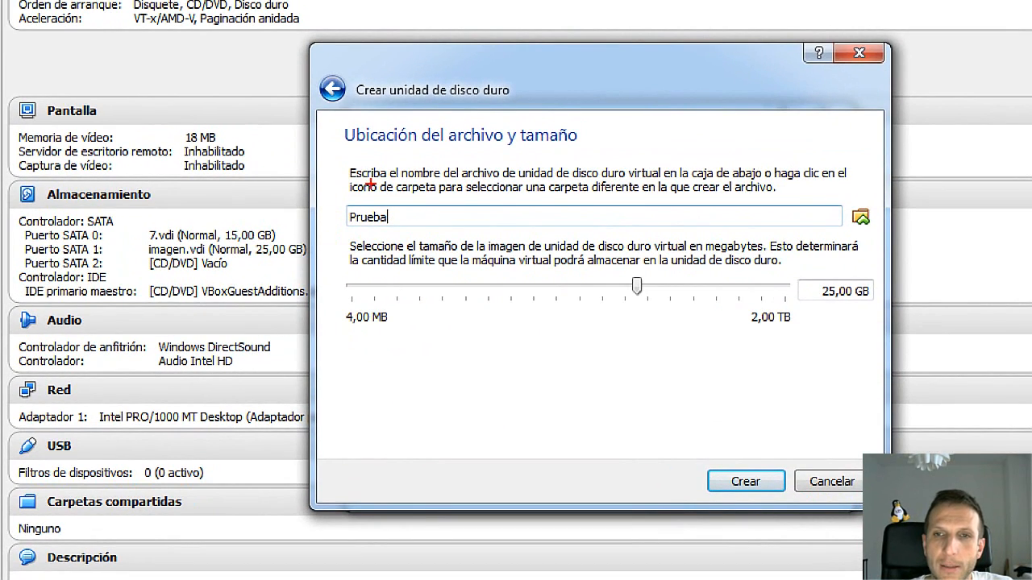
Step: Set the size of the virtual hard disk Prueba to 15,42 GB and create it
{"action": "mouse_move", "coordinate": [335, 203]}
{"action": "left_mouse_down"}
{"action": "mouse_move", "coordinate": [379, 246]}
{"action": "mouse_move", "coordinate": [407, 194]}
{"action": "mouse_move", "coordinate": [354, 188]}
{"action": "mouse_move", "coordinate": [328, 218]}
{"action": "left_mouse_up"}
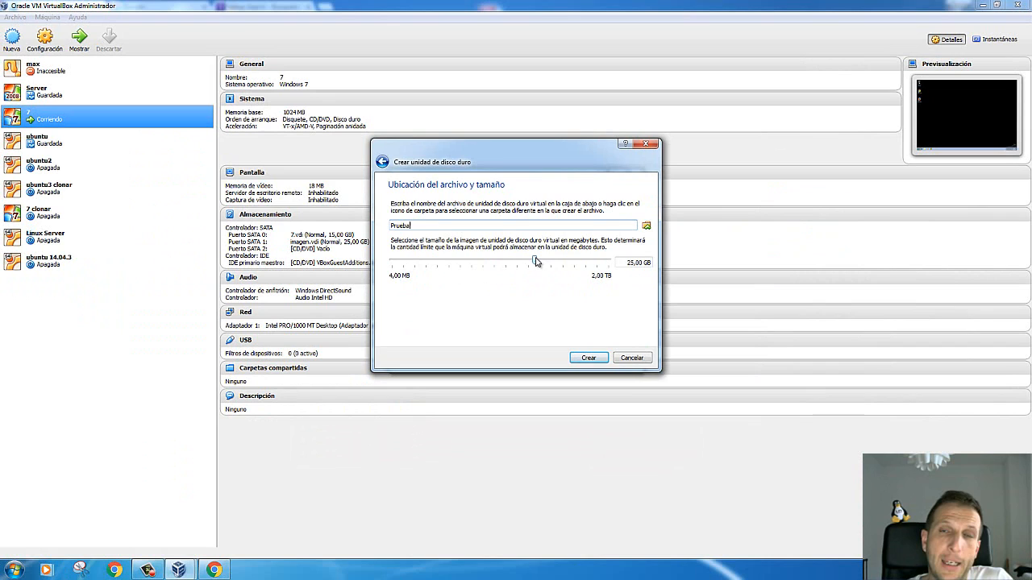
{"action": "left_click_drag", "start_coordinate": [637, 288], "coordinate": [612, 288]}
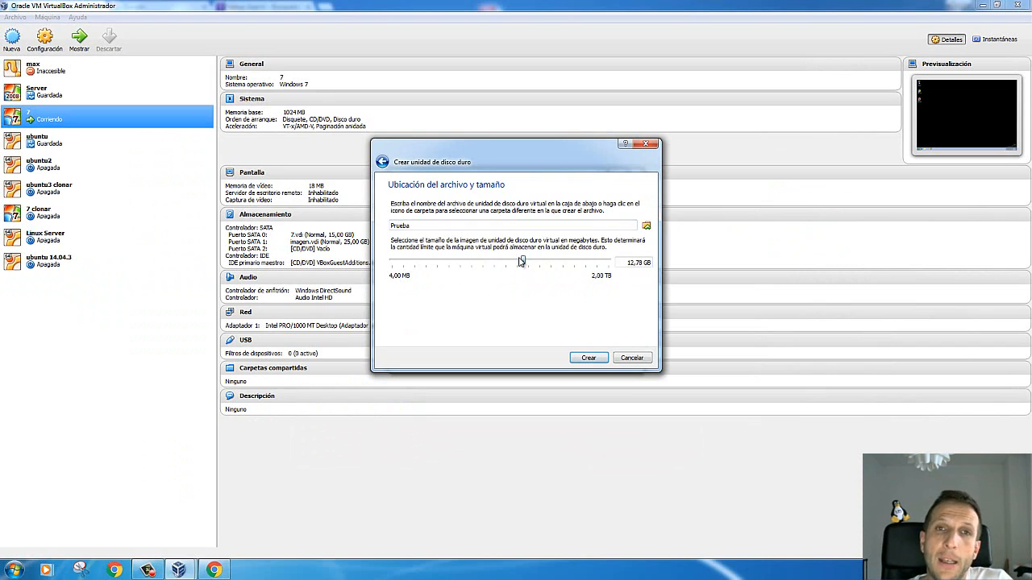
{"action": "left_click_drag", "start_coordinate": [521, 260], "coordinate": [447, 269]}
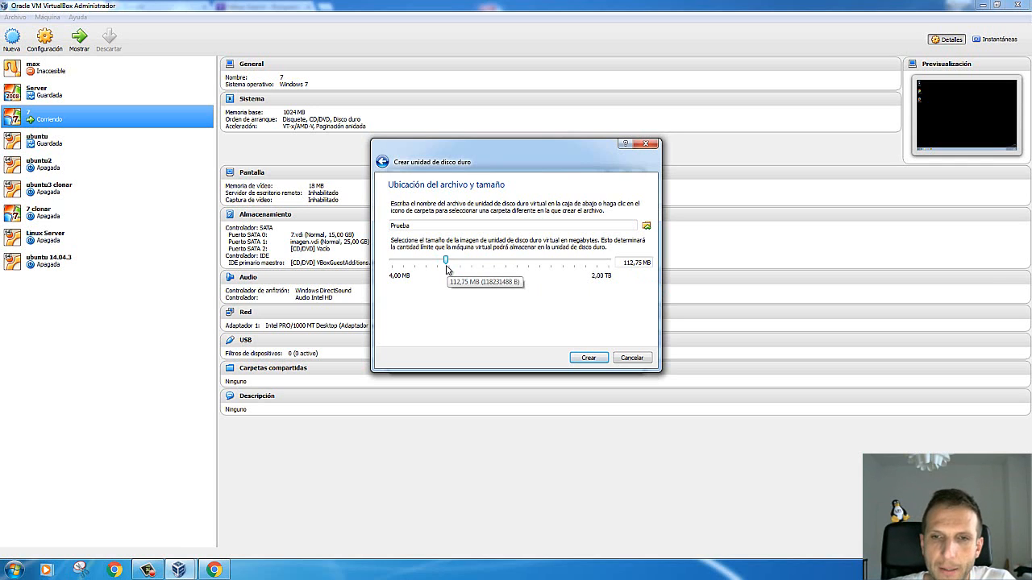
{"action": "left_click_drag", "start_coordinate": [448, 270], "coordinate": [530, 268]}
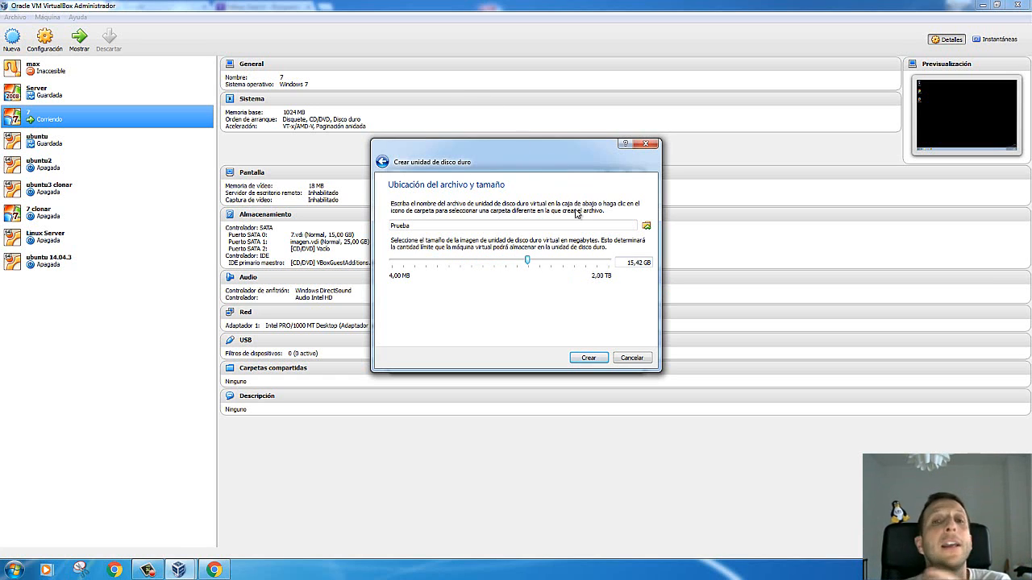
{"action": "left_click", "coordinate": [597, 364]}
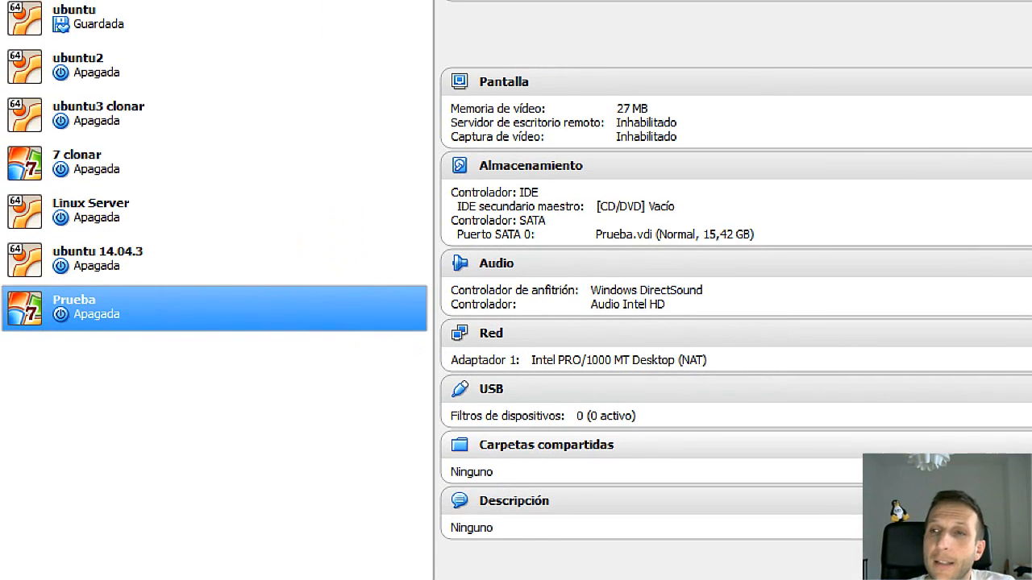
{"action": "left_click", "coordinate": [2, 268]}
{"action": "mouse_move", "coordinate": [147, 261]}
{"action": "left_mouse_down"}
{"action": "mouse_move", "coordinate": [27, 278]}
{"action": "mouse_move", "coordinate": [85, 361]}
{"action": "mouse_move", "coordinate": [13, 270]}
{"action": "mouse_move", "coordinate": [205, 305]}
{"action": "mouse_move", "coordinate": [4, 278]}
{"action": "mouse_move", "coordinate": [109, 230]}
{"action": "mouse_move", "coordinate": [121, 367]}
{"action": "mouse_move", "coordinate": [162, 272]}
{"action": "left_mouse_up"}
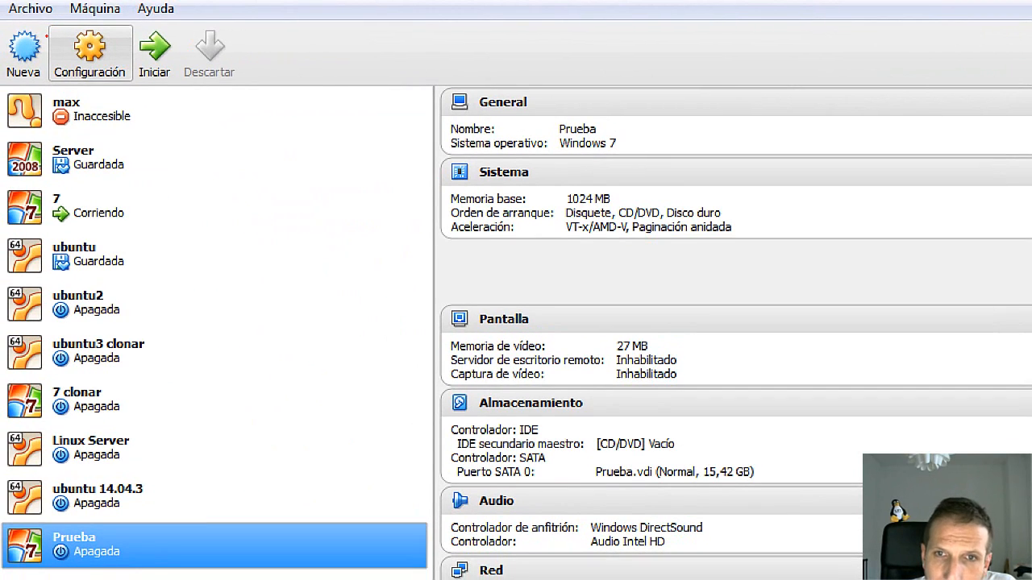
{"action": "mouse_move", "coordinate": [71, 31]}
{"action": "left_mouse_down"}
{"action": "mouse_move", "coordinate": [138, 97]}
{"action": "mouse_move", "coordinate": [81, 6]}
{"action": "mouse_move", "coordinate": [118, 118]}
{"action": "left_mouse_up"}
{"action": "key", "text": "Escape"}
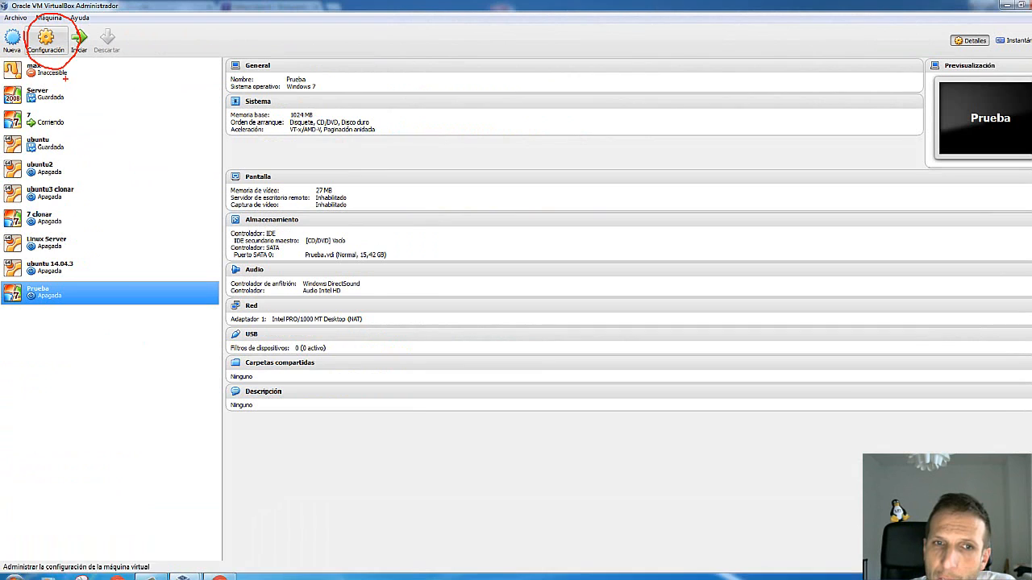
Step: Open the settings of the Prueba machine and look through the system, display, storage, audio, serial port, USB and shared folder categories
{"action": "left_click", "coordinate": [46, 38]}
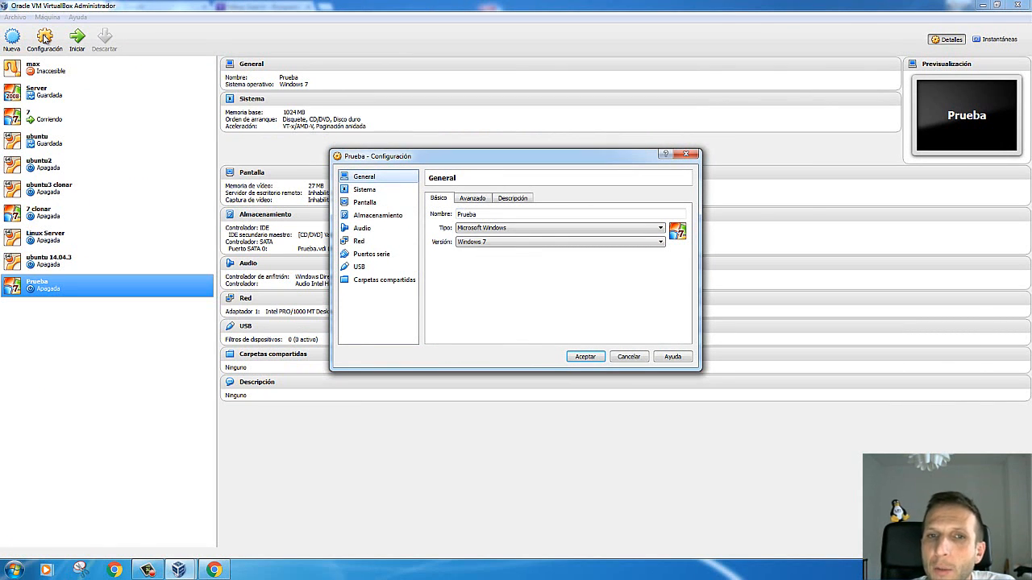
{"action": "left_click", "coordinate": [372, 190]}
{"action": "left_click", "coordinate": [382, 203]}
{"action": "left_click", "coordinate": [385, 215]}
{"action": "left_click", "coordinate": [379, 228]}
{"action": "left_click", "coordinate": [379, 254]}
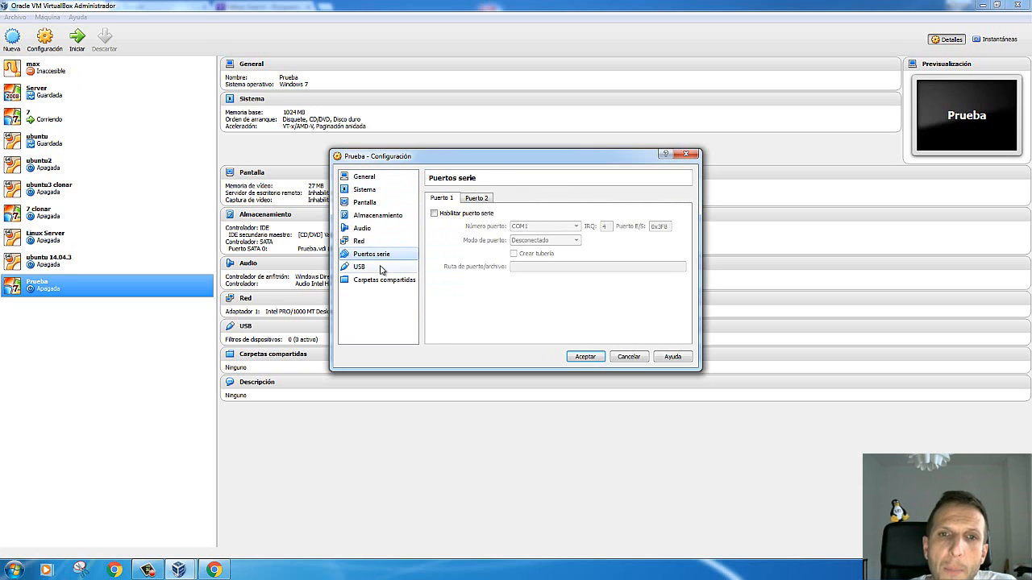
{"action": "left_click", "coordinate": [371, 267]}
{"action": "left_click", "coordinate": [391, 281]}
Step: Review Prueba's general settings, including the advanced and description pages, and its system settings, and close the settings
{"action": "left_click", "coordinate": [364, 177]}
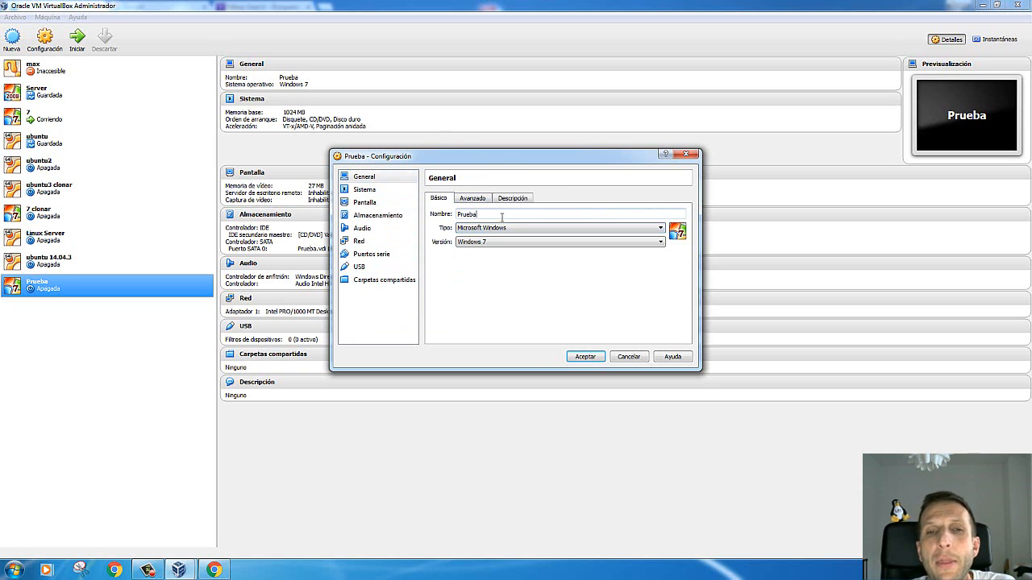
{"action": "left_click", "coordinate": [513, 243]}
{"action": "left_click", "coordinate": [511, 243]}
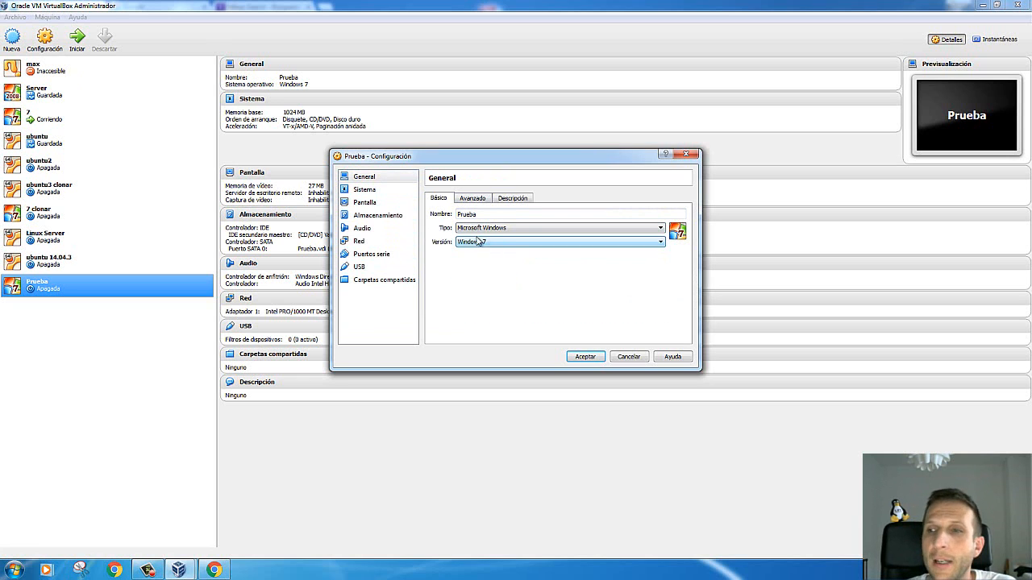
{"action": "left_click", "coordinate": [478, 198]}
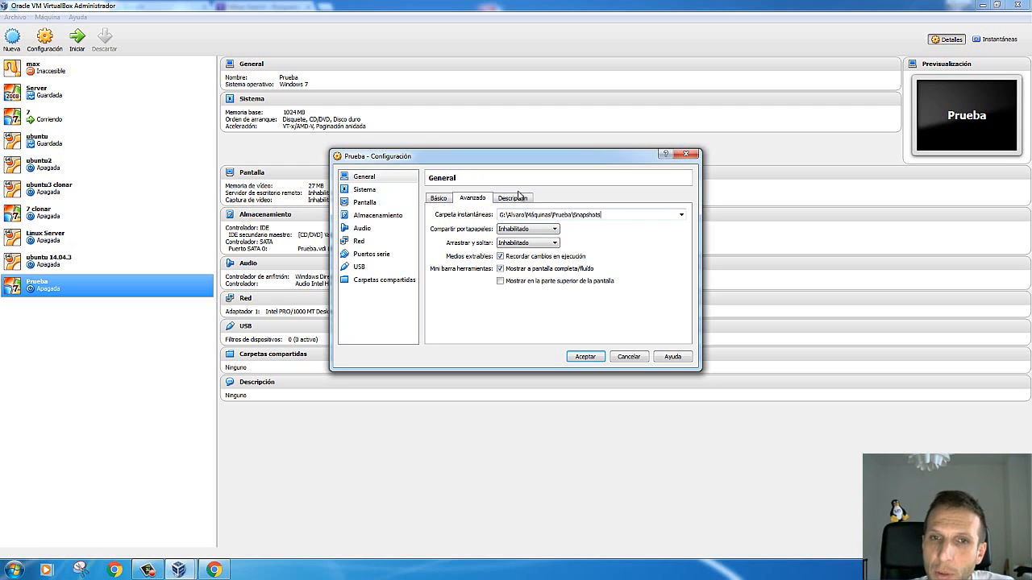
{"action": "left_click", "coordinate": [513, 197]}
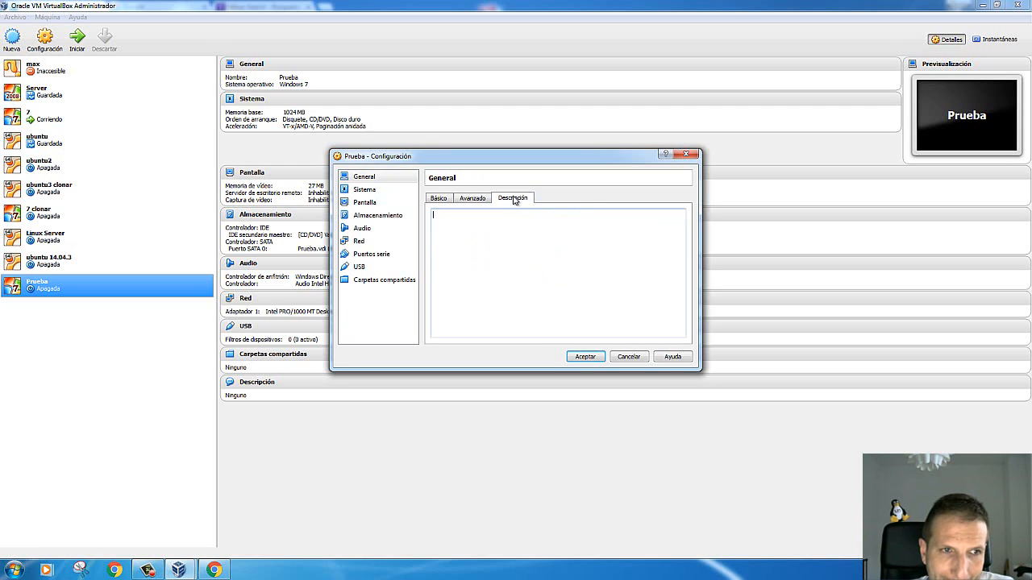
{"action": "left_click", "coordinate": [473, 197]}
{"action": "left_click", "coordinate": [373, 191]}
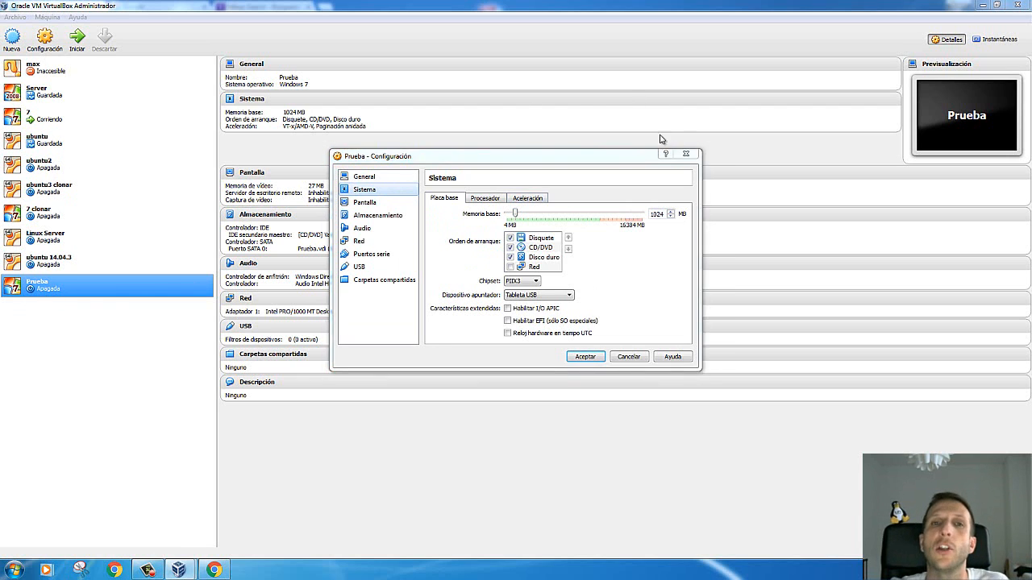
{"action": "left_click", "coordinate": [686, 154]}
Step: Examine the motherboard, processor and acceleration settings of the running machine 7, and close its settings
{"action": "left_click", "coordinate": [36, 117]}
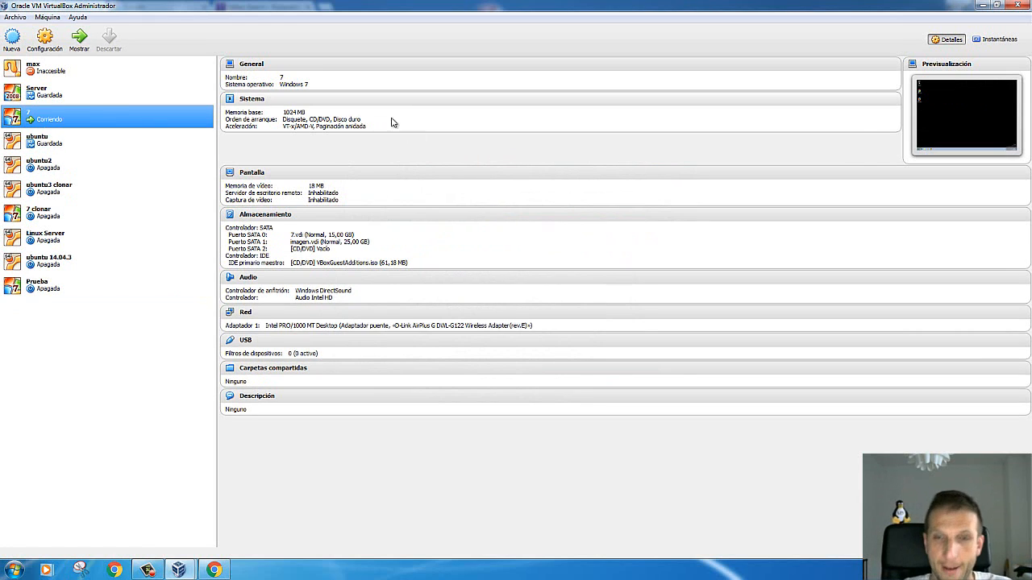
{"action": "left_click", "coordinate": [46, 35]}
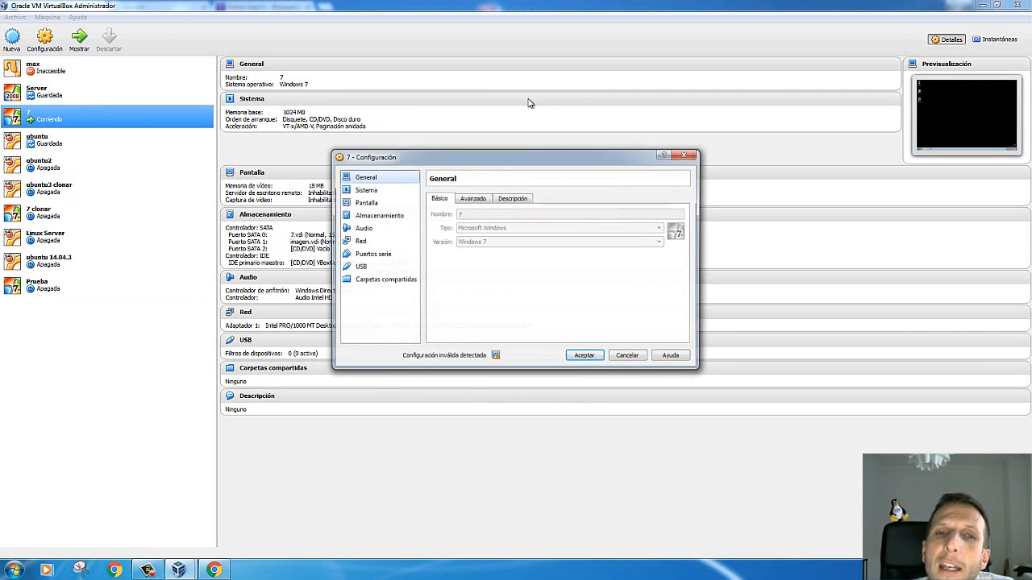
{"action": "left_click", "coordinate": [394, 192]}
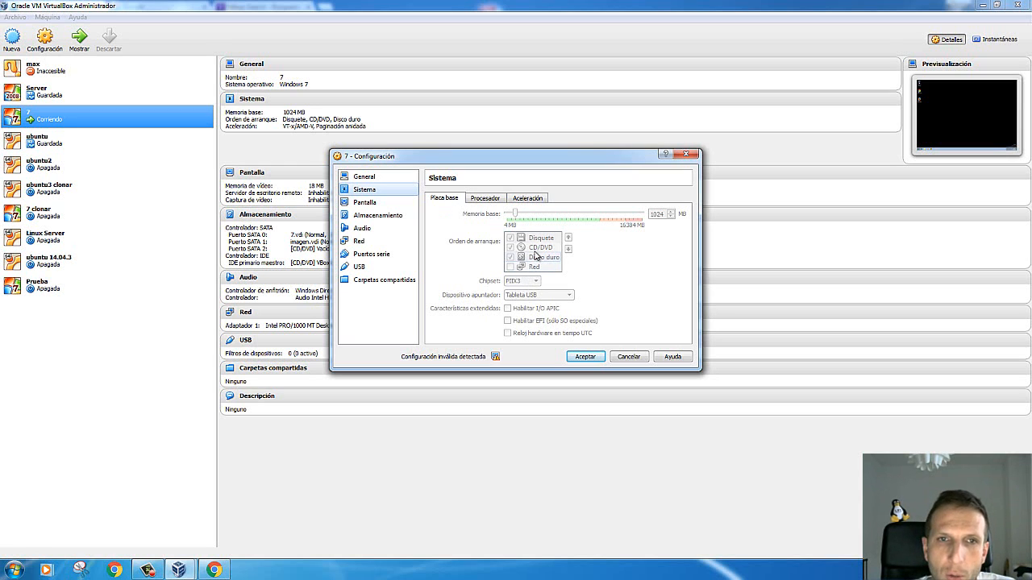
{"action": "left_click", "coordinate": [486, 198]}
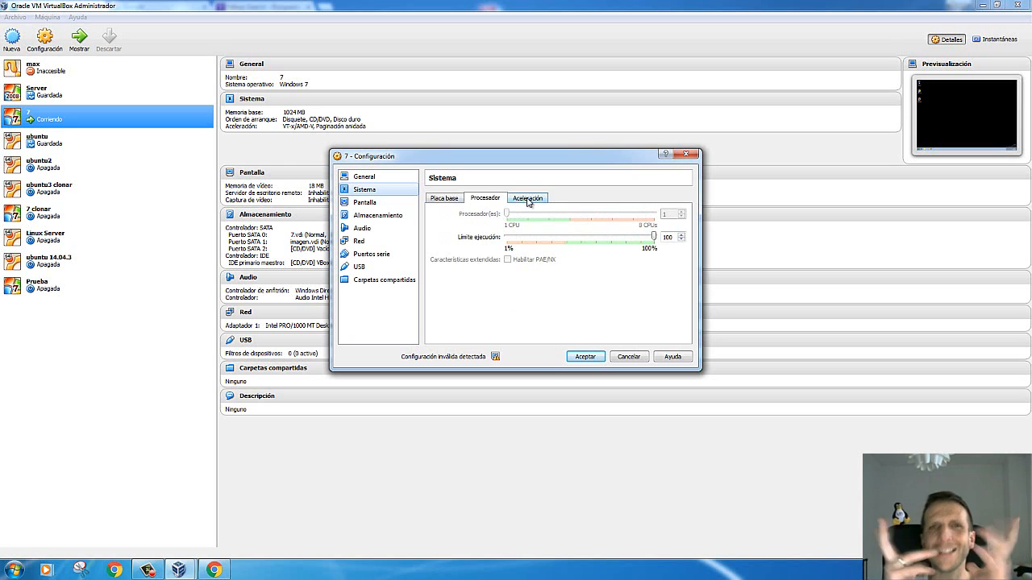
{"action": "left_click", "coordinate": [528, 198]}
{"action": "left_click", "coordinate": [488, 199]}
{"action": "left_click", "coordinate": [453, 197]}
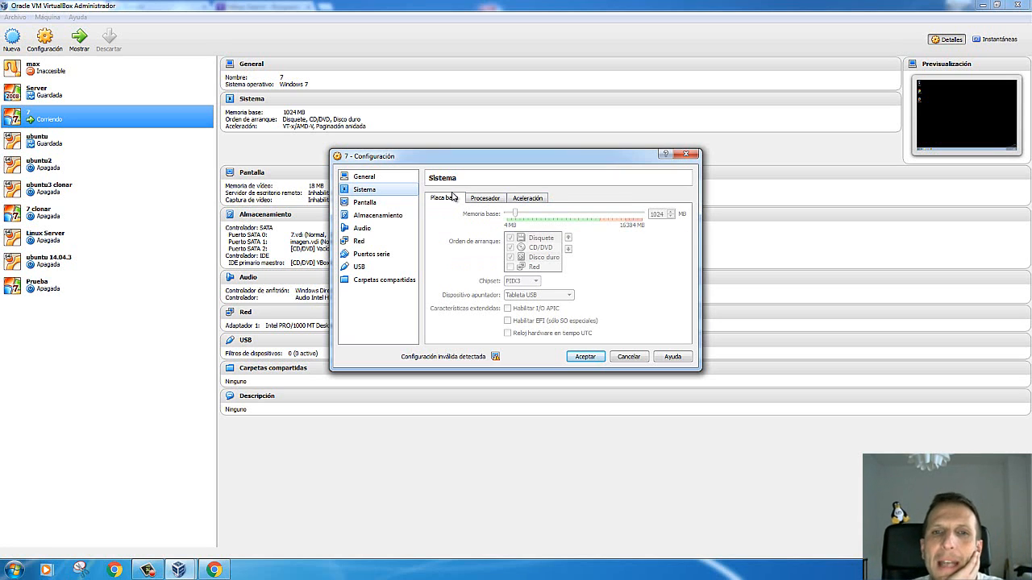
{"action": "left_click", "coordinate": [686, 153]}
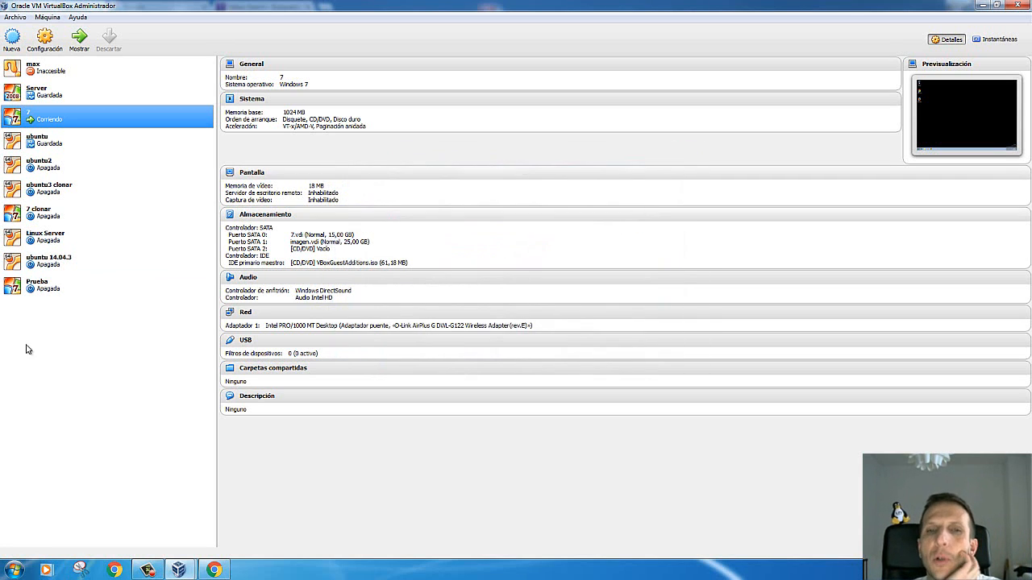
Step: Open Prueba's system settings and disable the floppy and CD/DVD drives as boot devices
{"action": "left_click", "coordinate": [48, 289]}
{"action": "left_click", "coordinate": [44, 39]}
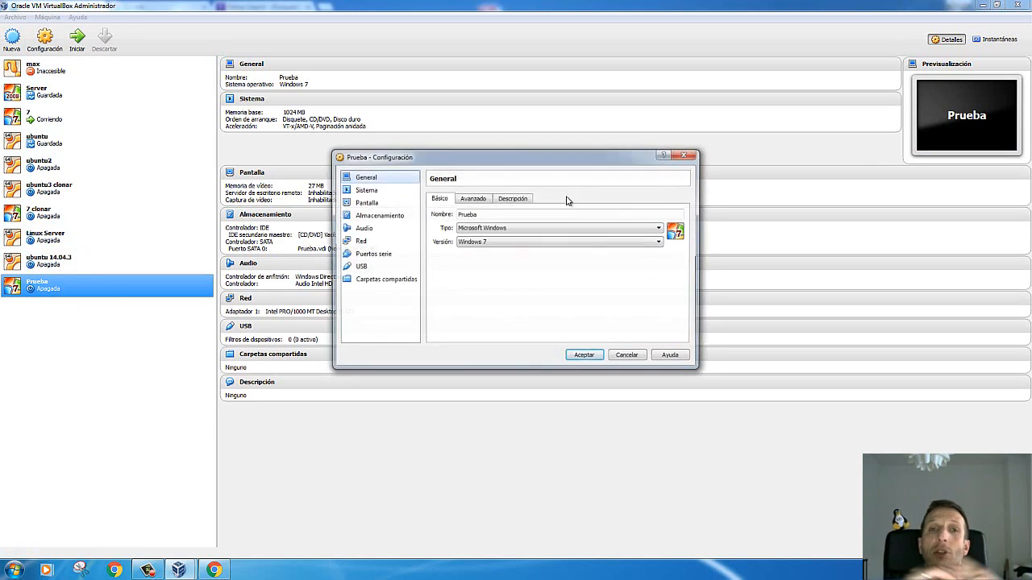
{"action": "left_click", "coordinate": [379, 191]}
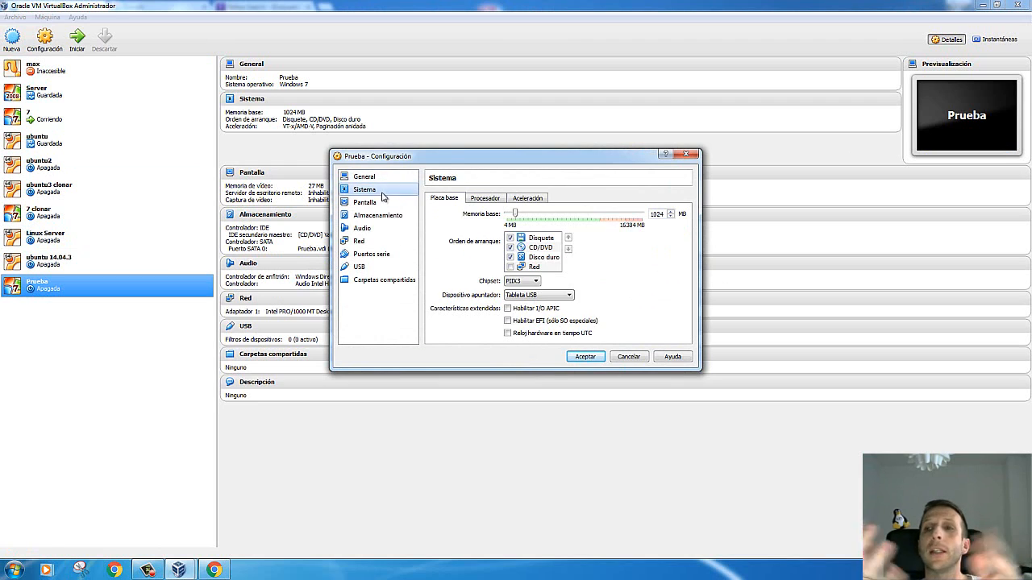
{"action": "left_click", "coordinate": [564, 266]}
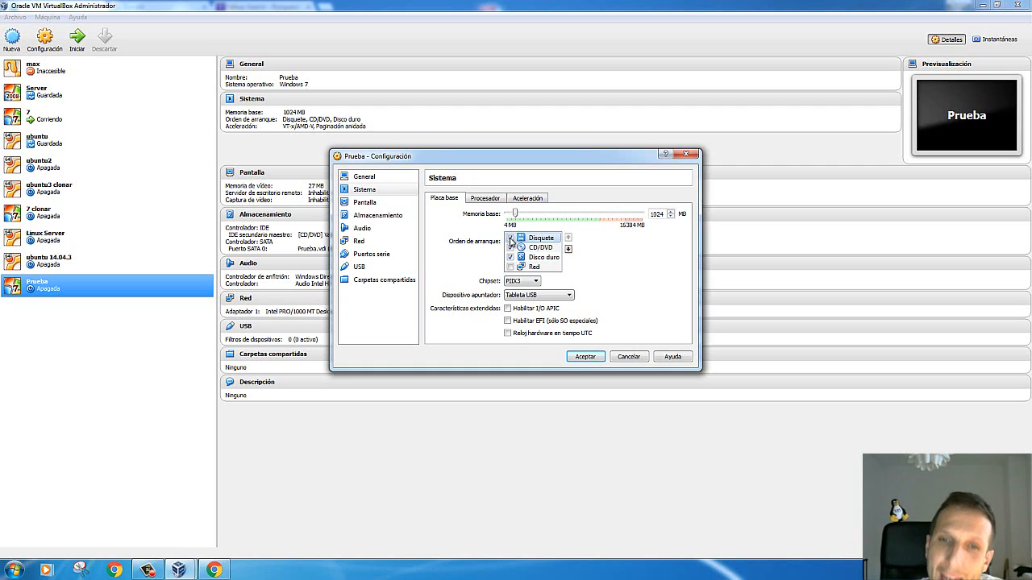
{"action": "left_click", "coordinate": [510, 237]}
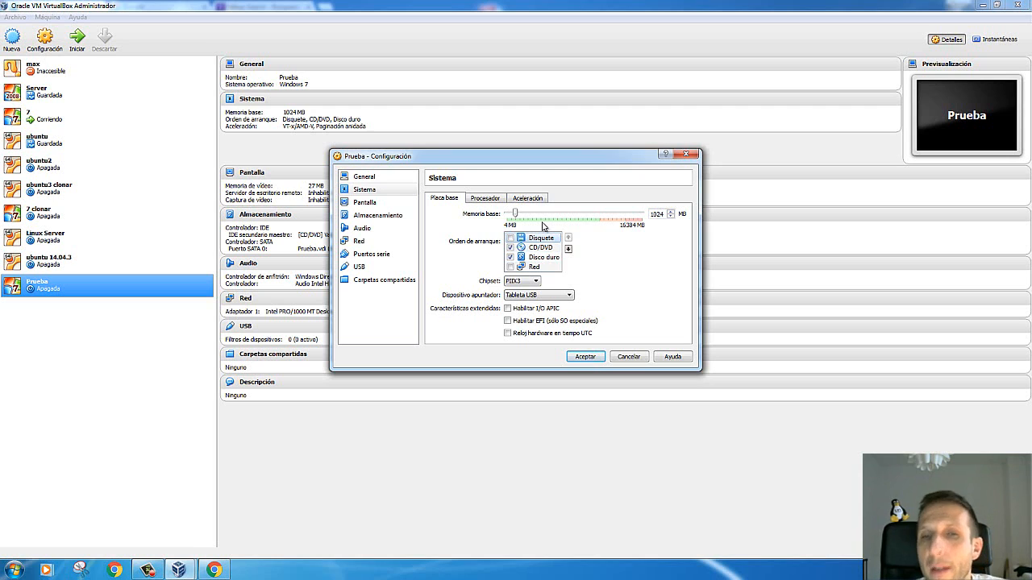
{"action": "left_click", "coordinate": [510, 248]}
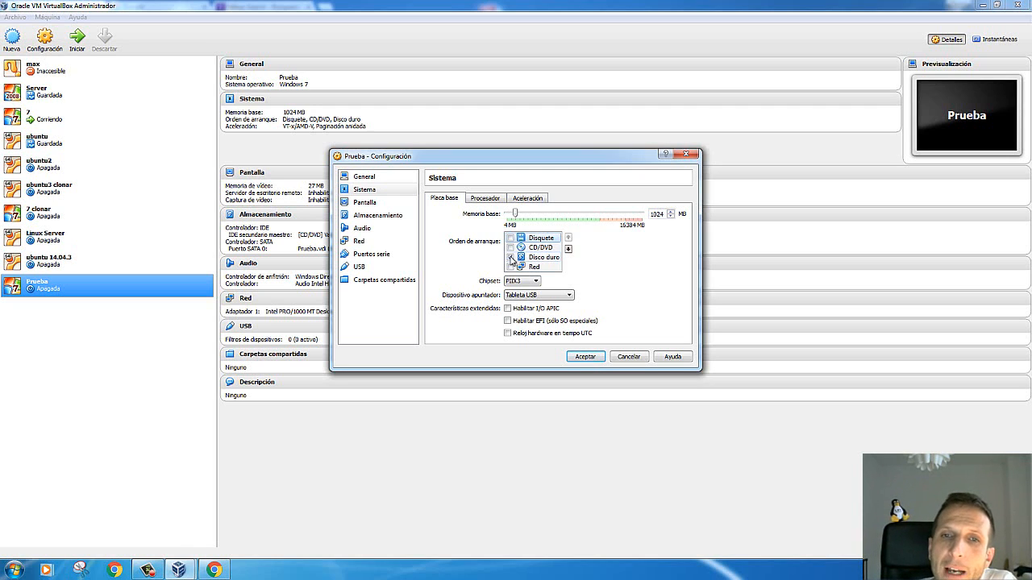
Step: Try moving the floppy drive down the boot order and back up to first place
{"action": "left_click", "coordinate": [569, 250]}
{"action": "left_click", "coordinate": [568, 250]}
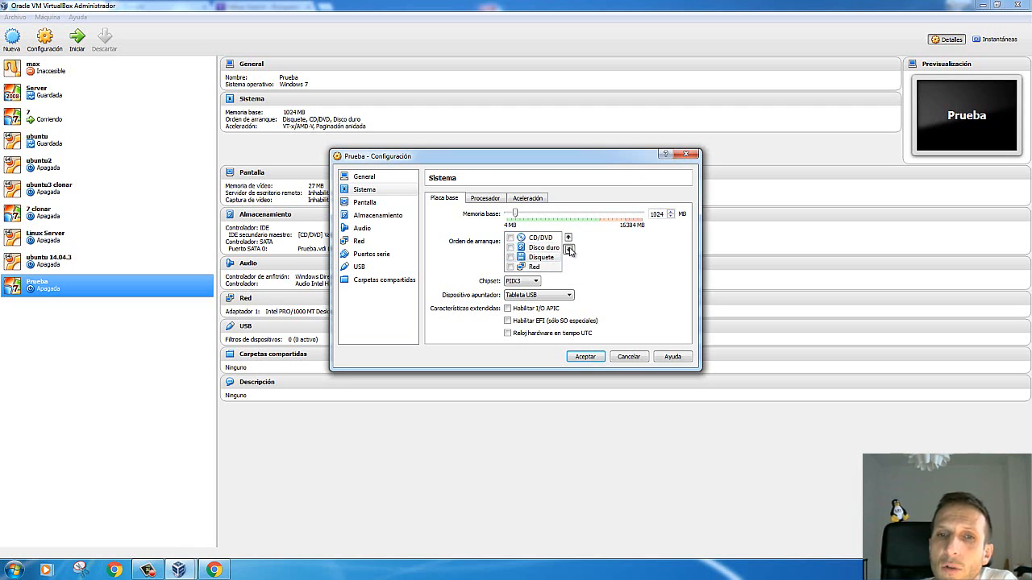
{"action": "left_click", "coordinate": [569, 250]}
{"action": "left_click", "coordinate": [568, 238]}
{"action": "left_click", "coordinate": [568, 239]}
{"action": "left_click", "coordinate": [569, 238]}
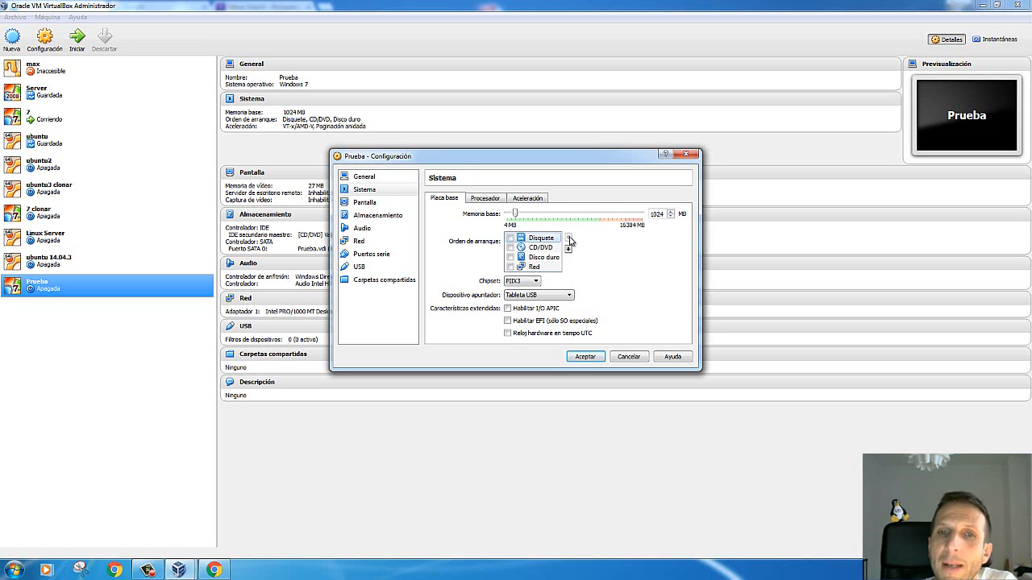
Step: Move the floppy drive to the last place in Prueba's boot order
{"action": "left_click", "coordinate": [568, 250]}
{"action": "left_click", "coordinate": [569, 250]}
{"action": "left_click", "coordinate": [569, 250]}
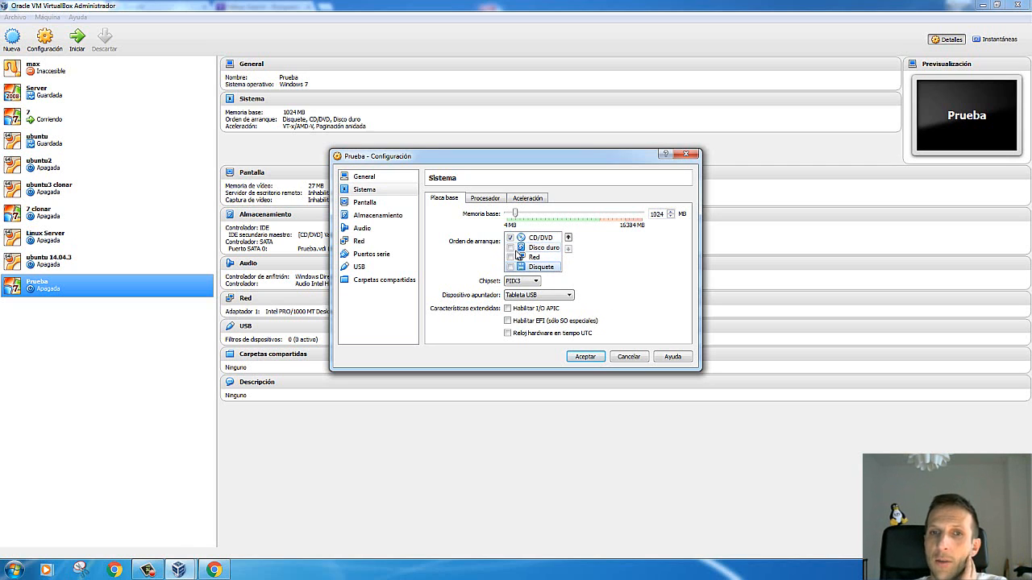
Step: Enable the hard disk as a boot device in Prueba's boot order
{"action": "left_click", "coordinate": [516, 247]}
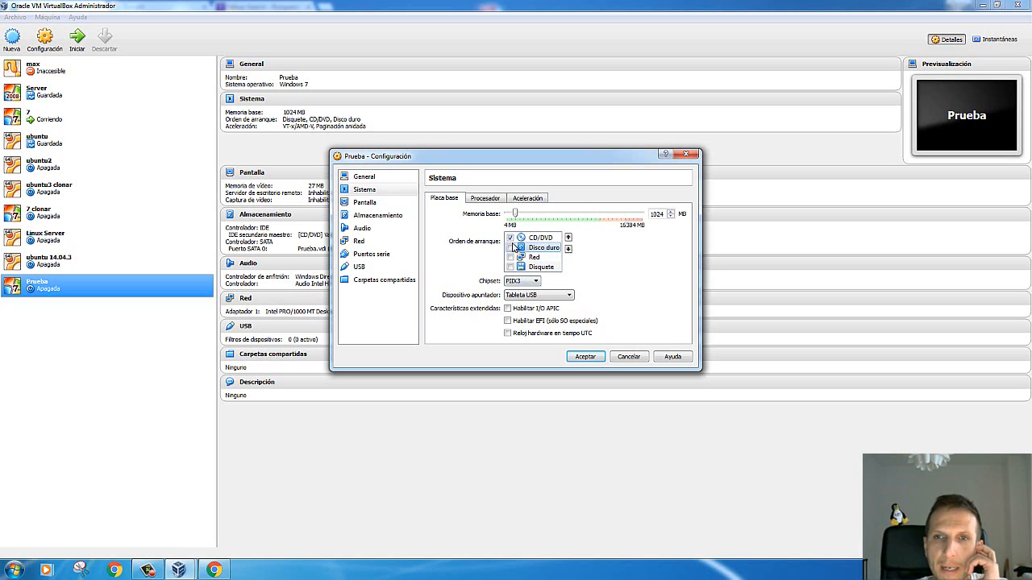
{"action": "left_click", "coordinate": [510, 247]}
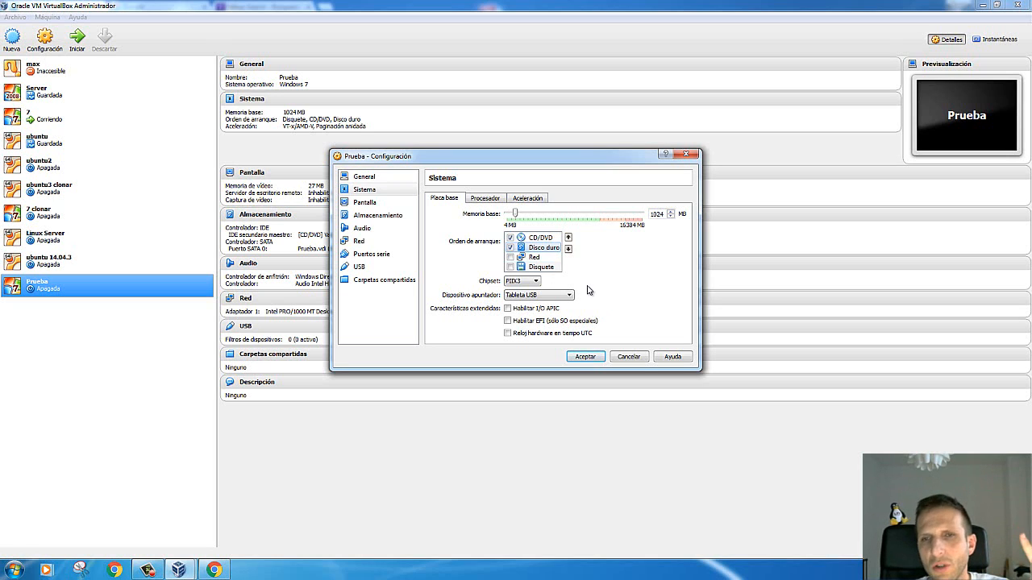
Step: Review Prueba's acceleration and processor settings, and return to its motherboard settings
{"action": "left_click", "coordinate": [526, 202]}
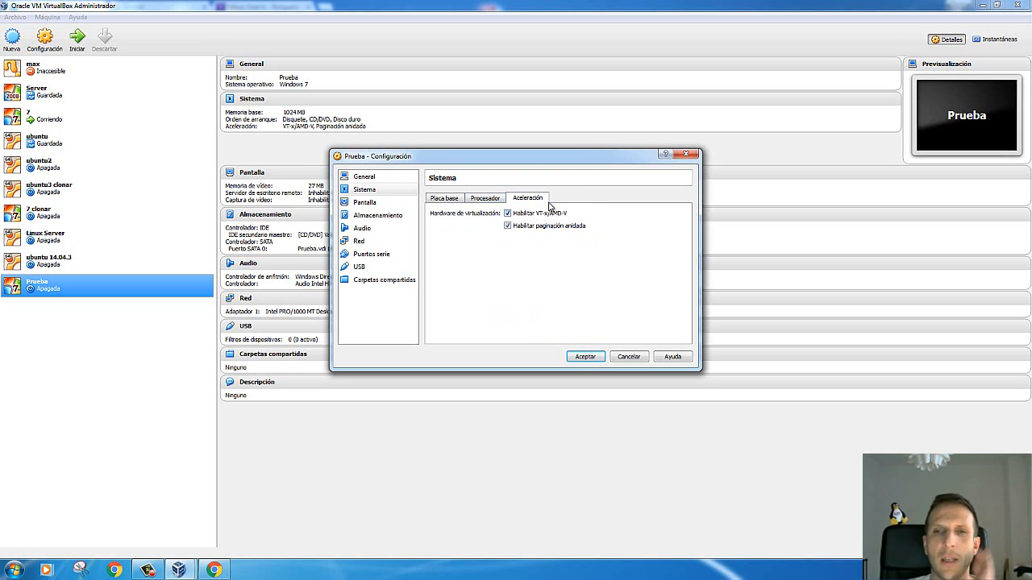
{"action": "left_click", "coordinate": [485, 200]}
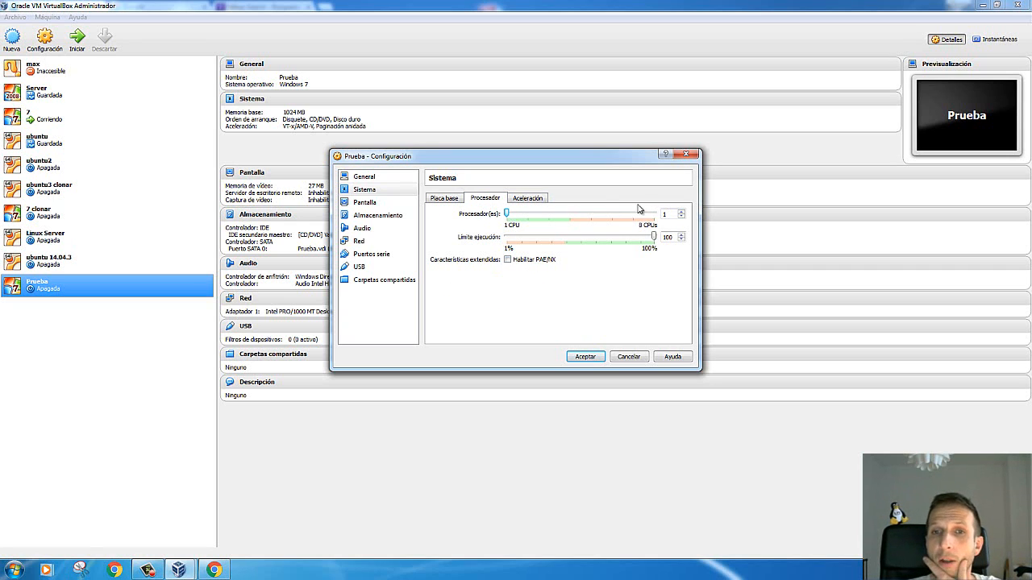
{"action": "left_click_drag", "start_coordinate": [508, 214], "coordinate": [482, 217]}
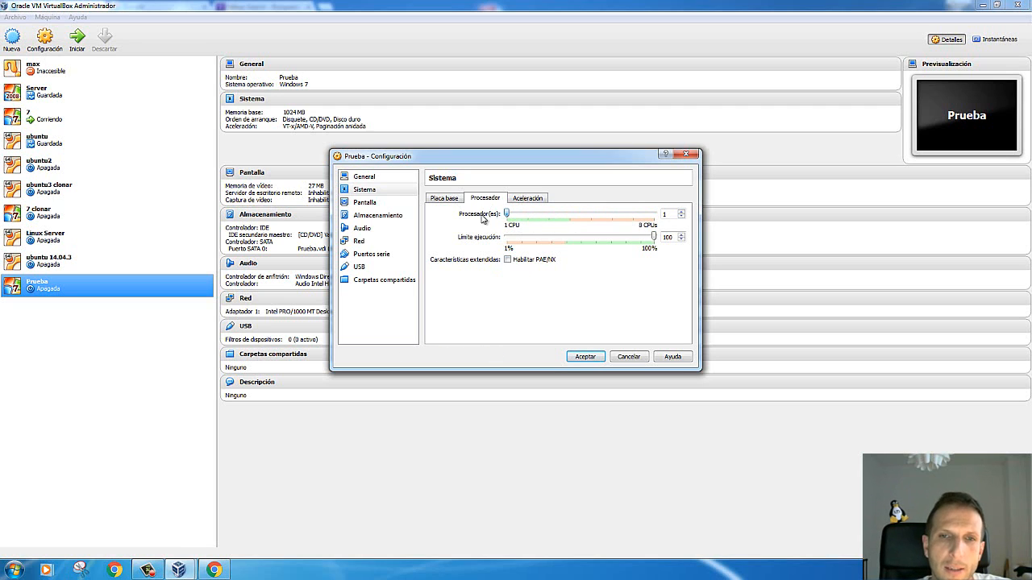
{"action": "left_click", "coordinate": [445, 199]}
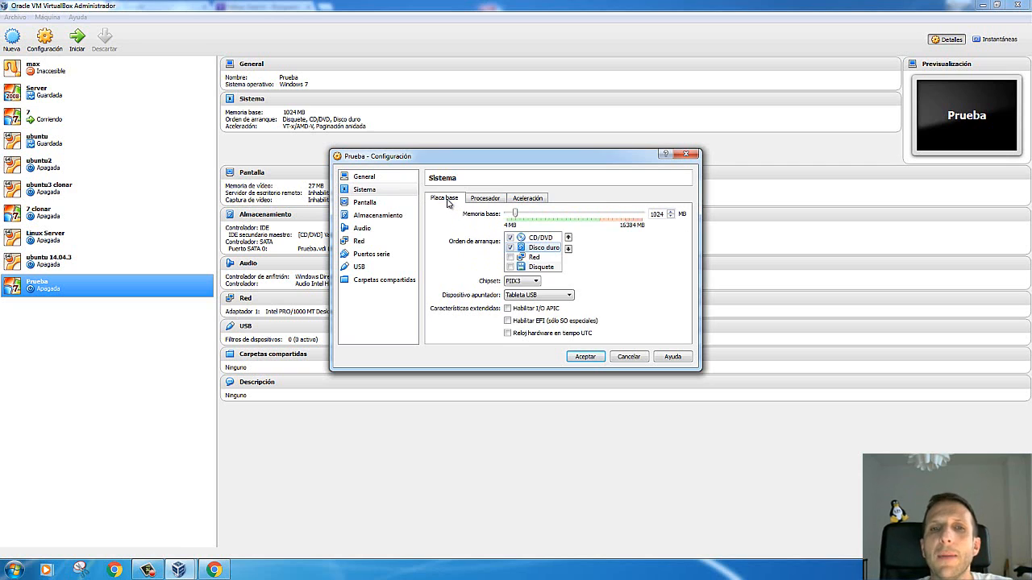
Step: Review Prueba's remote display, video capture and video memory settings
{"action": "left_click", "coordinate": [375, 205]}
{"action": "left_click", "coordinate": [494, 198]}
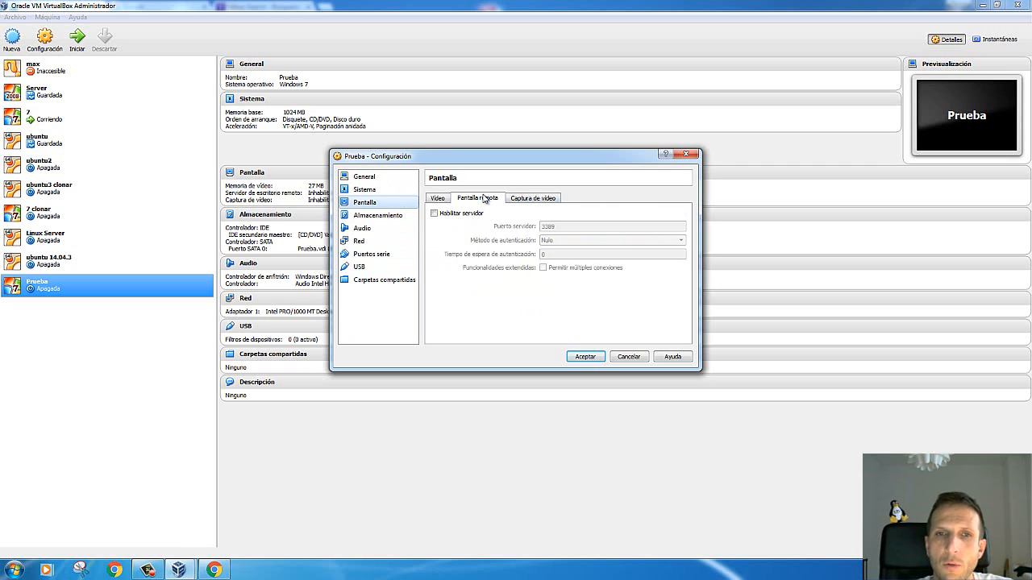
{"action": "left_click", "coordinate": [522, 198]}
{"action": "left_click", "coordinate": [442, 200]}
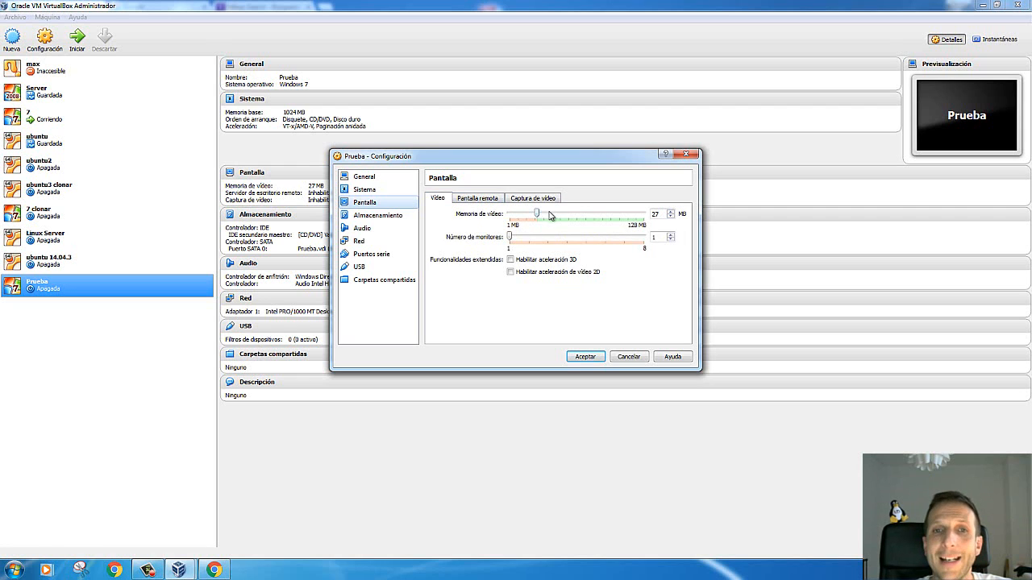
Step: Examine Prueba's storage, audio, network connection types, serial port, USB and shared folder settings
{"action": "left_click", "coordinate": [395, 216]}
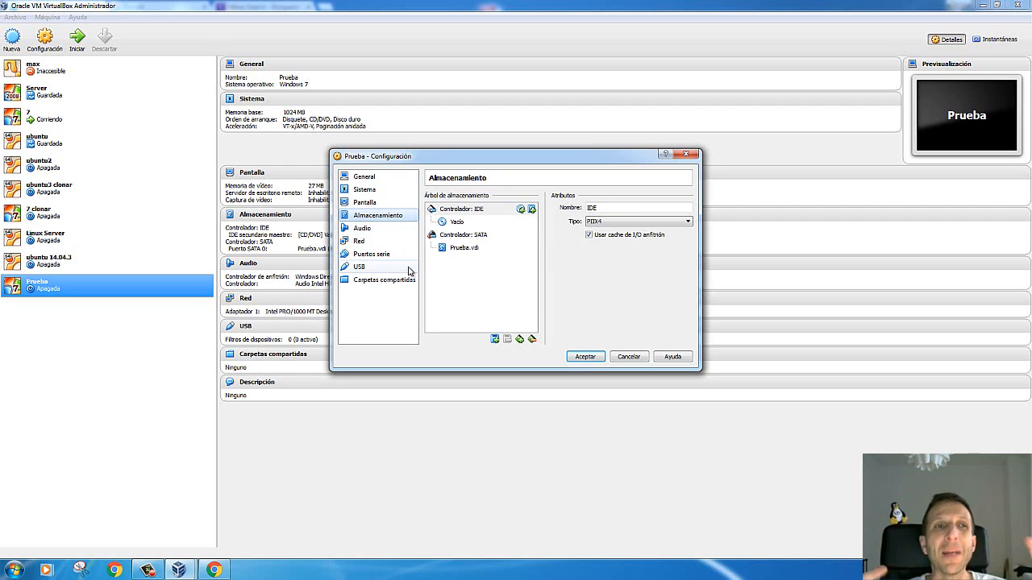
{"action": "left_click", "coordinate": [364, 229]}
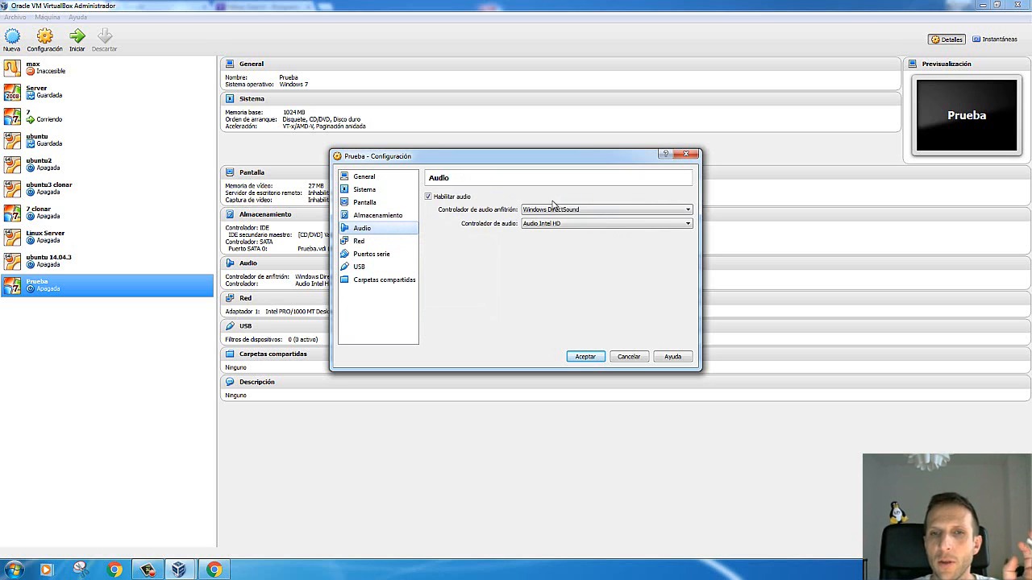
{"action": "left_click", "coordinate": [360, 242]}
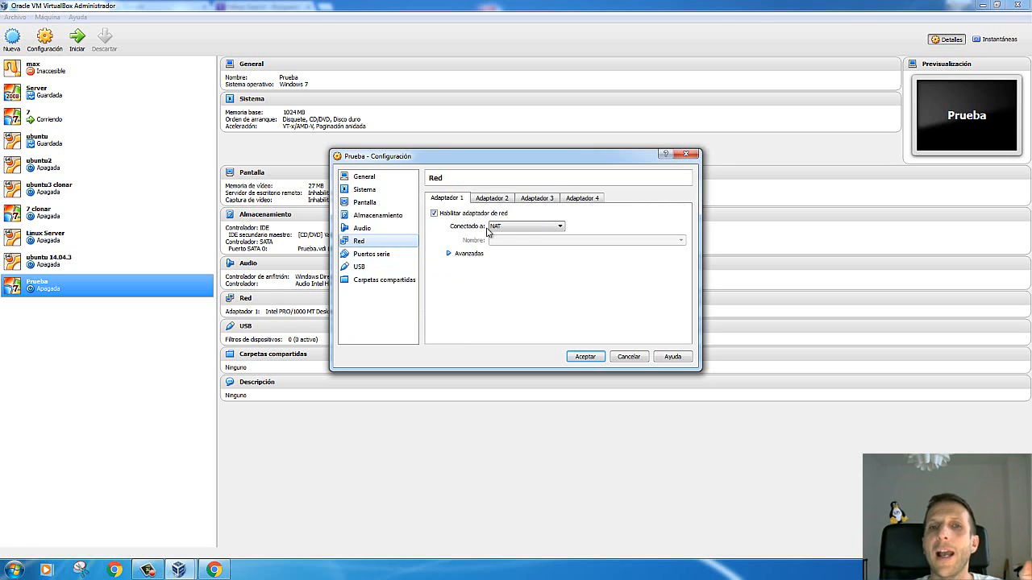
{"action": "left_click", "coordinate": [523, 227]}
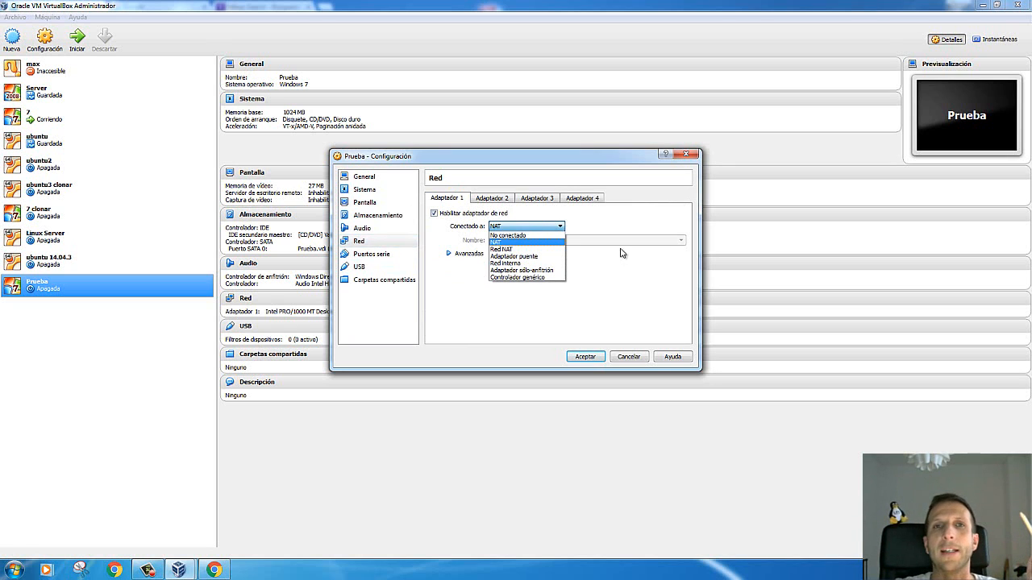
{"action": "left_click", "coordinate": [476, 299]}
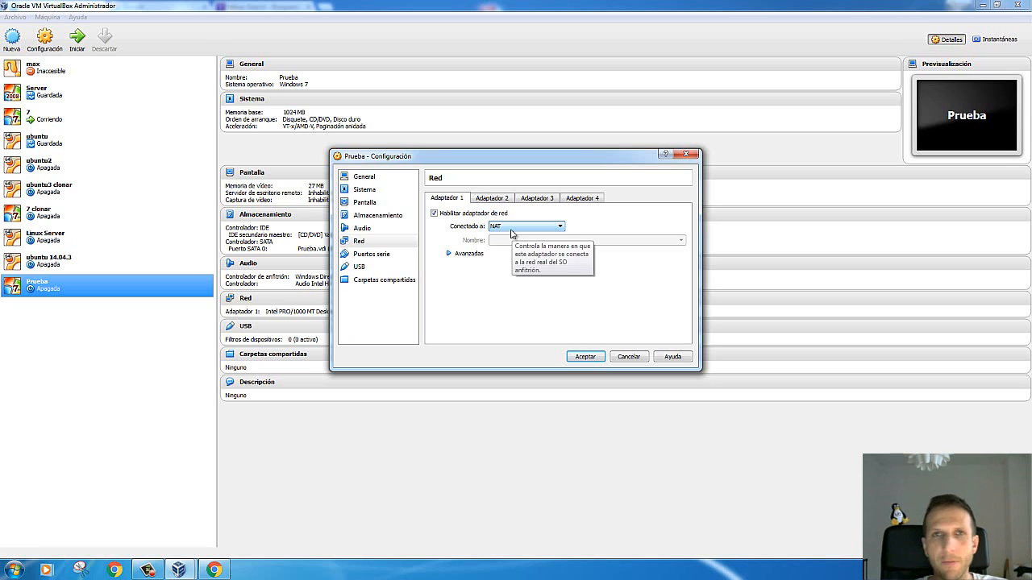
{"action": "left_click", "coordinate": [373, 255]}
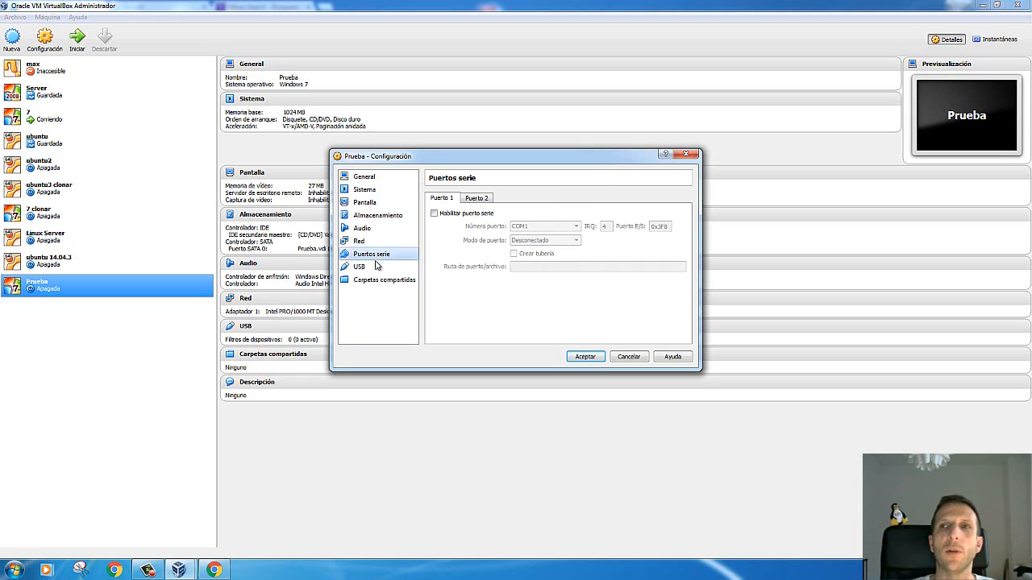
{"action": "left_click", "coordinate": [374, 266]}
{"action": "left_click", "coordinate": [384, 280]}
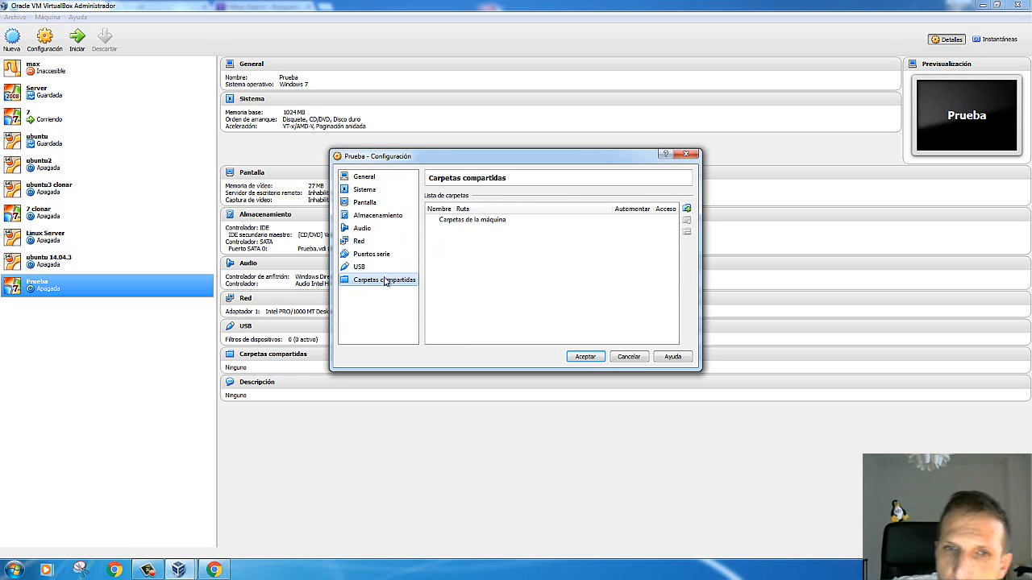
Step: Inspect the virtual size and location of the Prueba.vdi hard disk, and close Prueba's settings without saving
{"action": "left_click", "coordinate": [390, 215]}
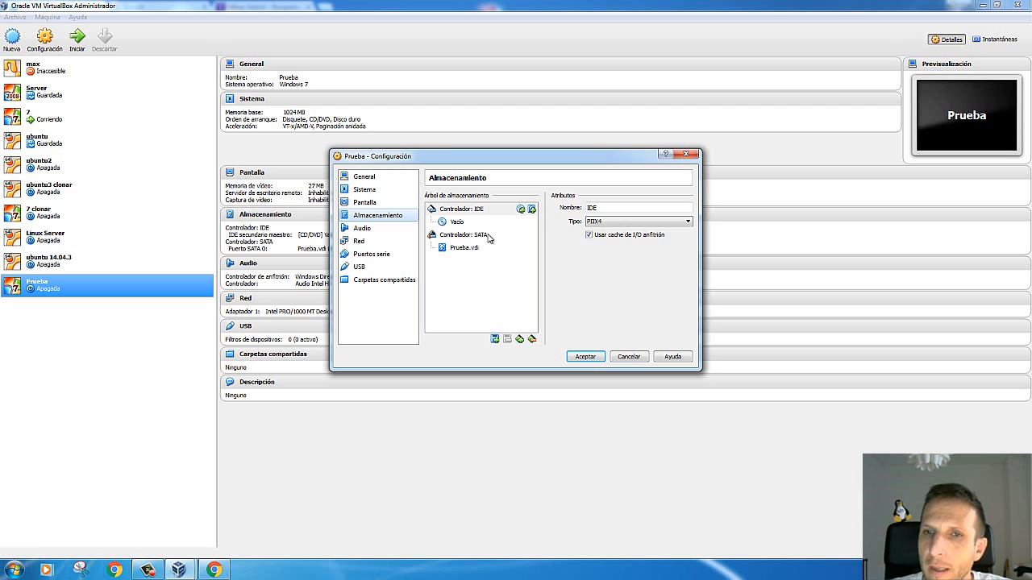
{"action": "left_click", "coordinate": [462, 248]}
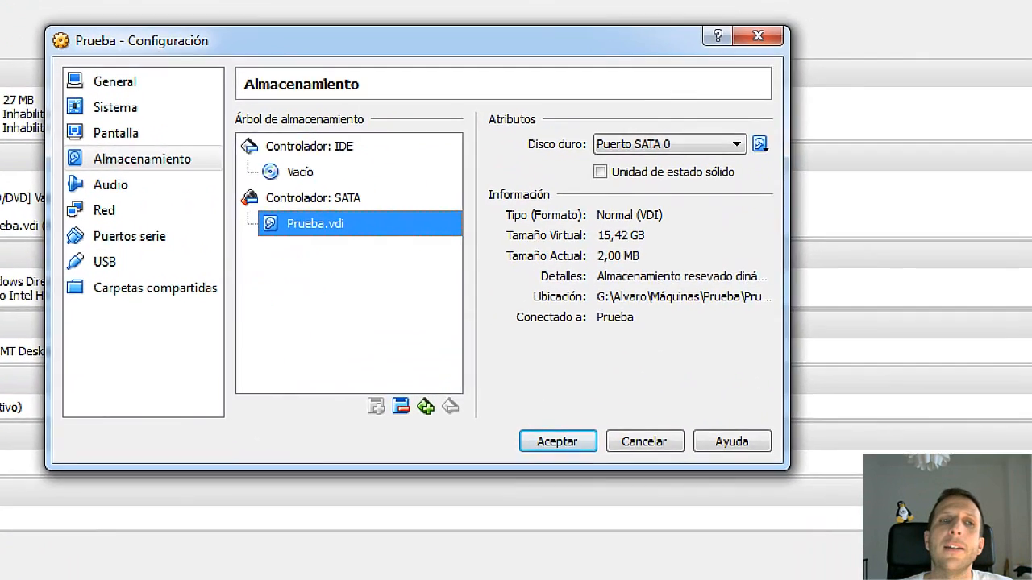
{"action": "left_click", "coordinate": [547, 264]}
{"action": "mouse_move", "coordinate": [596, 245]}
{"action": "left_mouse_down"}
{"action": "mouse_move", "coordinate": [614, 251]}
{"action": "mouse_move", "coordinate": [709, 226]}
{"action": "mouse_move", "coordinate": [590, 257]}
{"action": "left_mouse_up"}
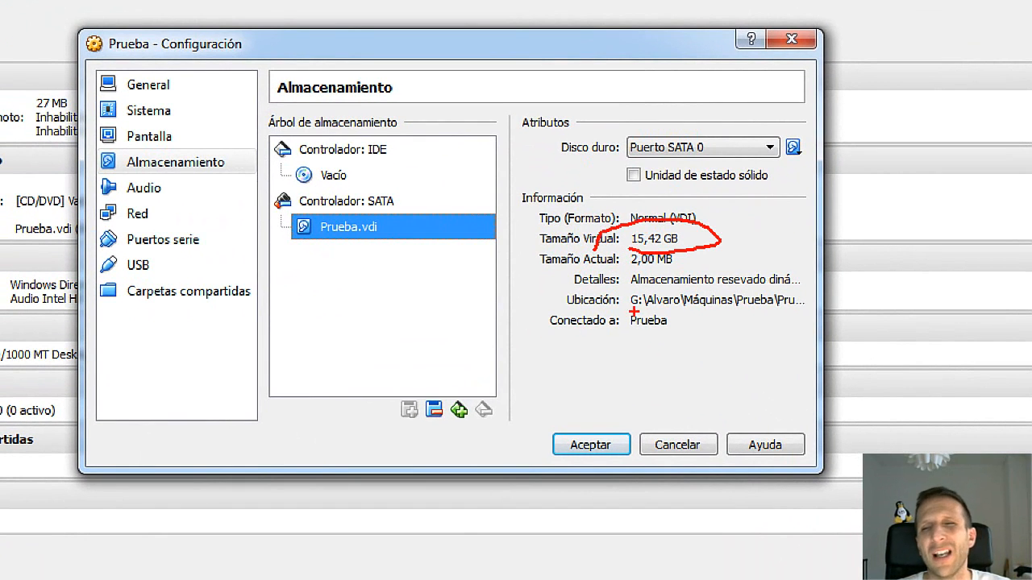
{"action": "left_click_drag", "start_coordinate": [631, 309], "coordinate": [803, 300]}
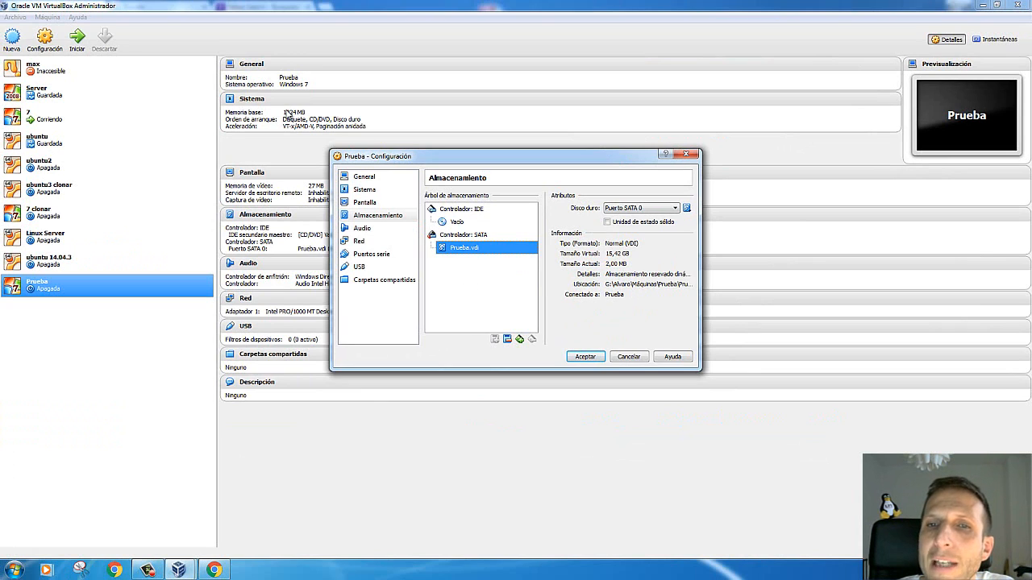
{"action": "left_click", "coordinate": [686, 156]}
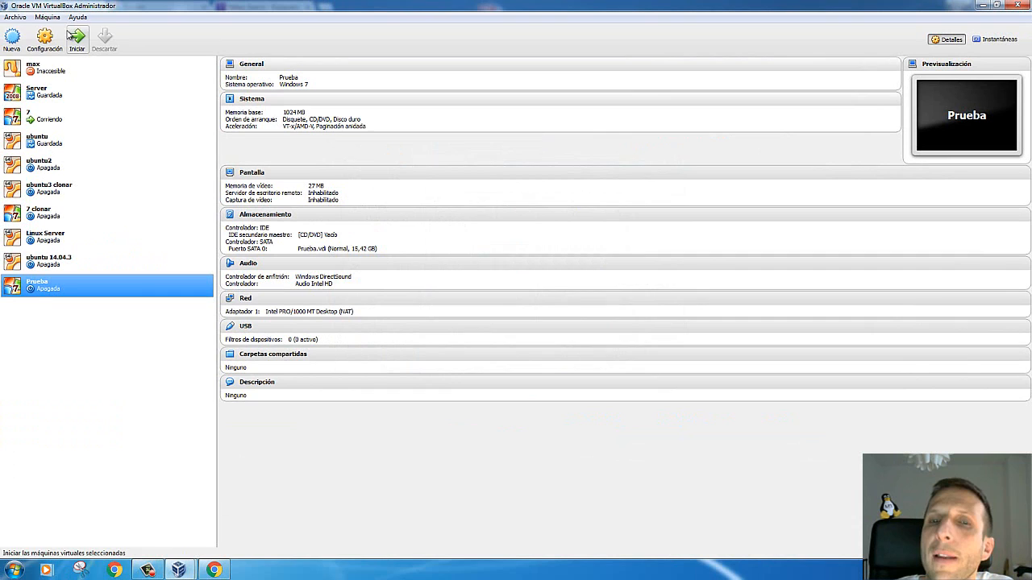
Step: Check the default machine folder in VirtualBox's global preferences, and close them without changes
{"action": "left_click", "coordinate": [15, 17]}
{"action": "left_click", "coordinate": [36, 71]}
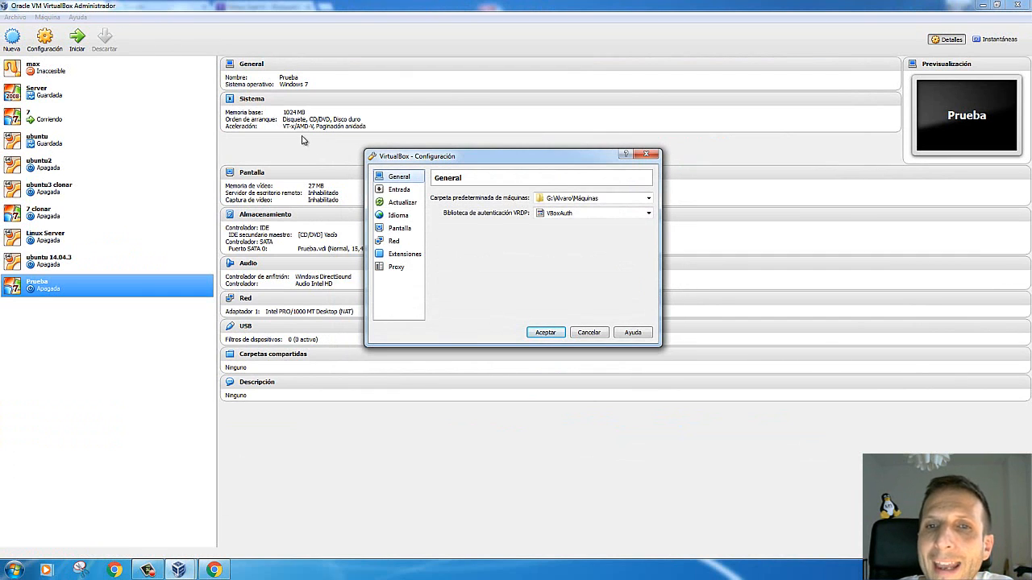
{"action": "left_click", "coordinate": [397, 190]}
{"action": "left_click", "coordinate": [398, 176]}
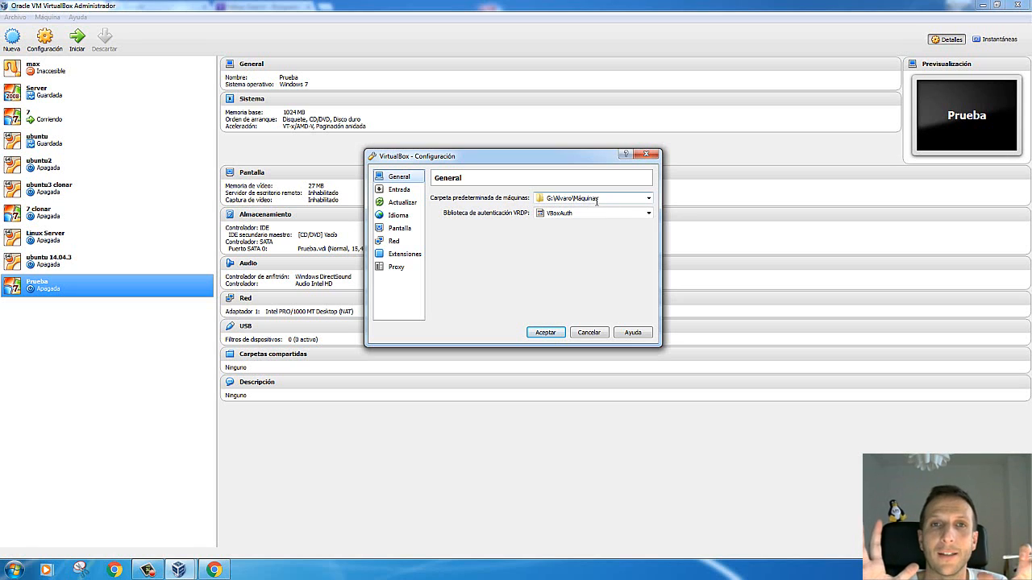
{"action": "left_click", "coordinate": [548, 199]}
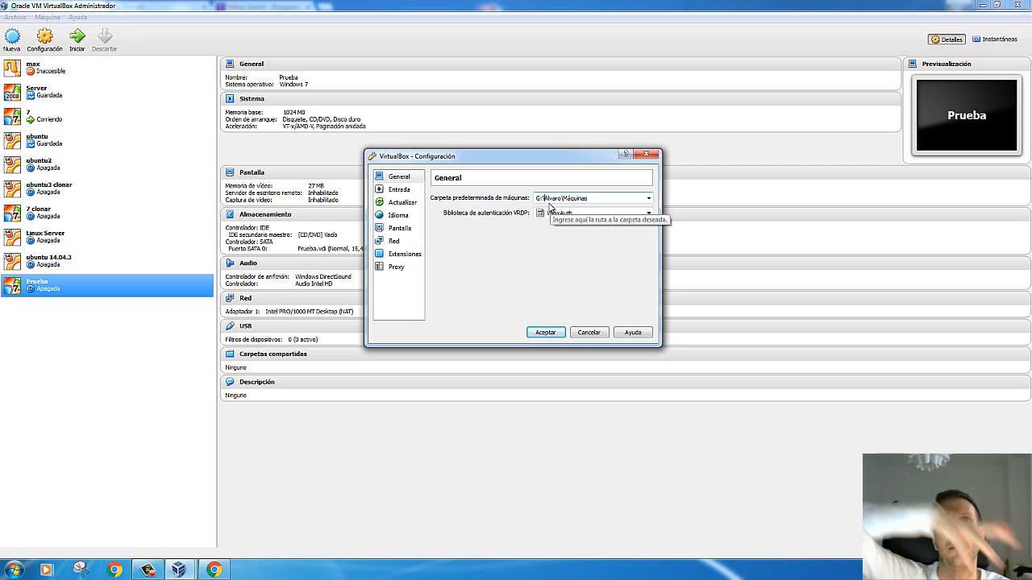
{"action": "left_click", "coordinate": [648, 197]}
{"action": "left_click", "coordinate": [650, 197]}
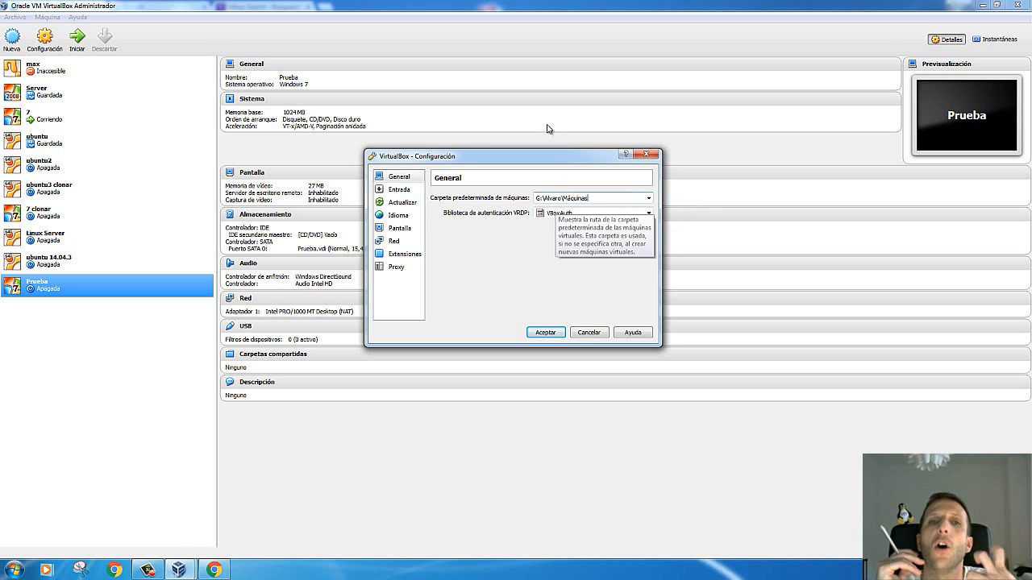
{"action": "left_click", "coordinate": [646, 154]}
Step: Open Prueba's storage settings and load VBoxGuestAdditions.iso into the empty CD/DVD drive
{"action": "left_click", "coordinate": [44, 39]}
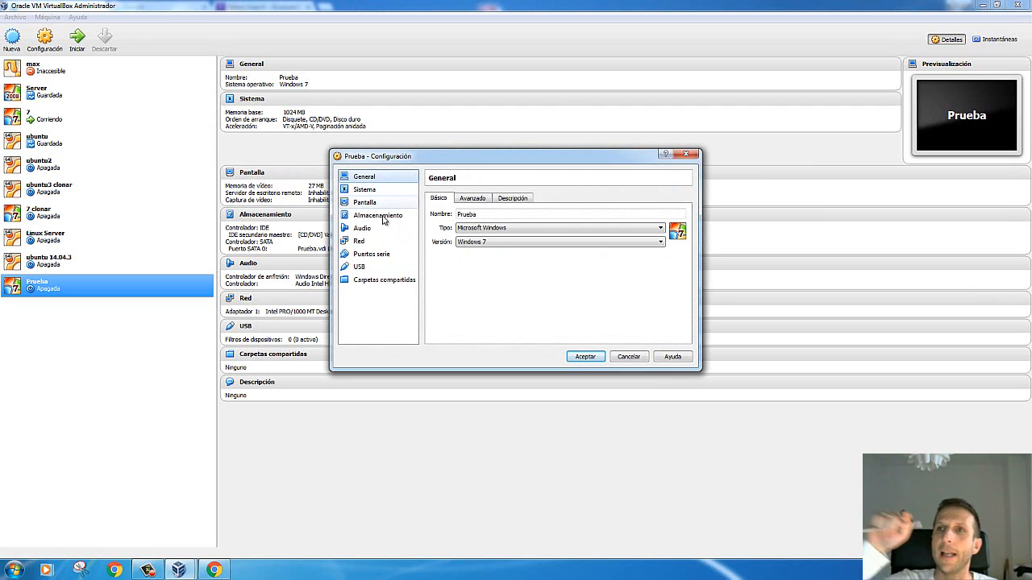
{"action": "left_click", "coordinate": [377, 216]}
{"action": "left_click", "coordinate": [454, 222]}
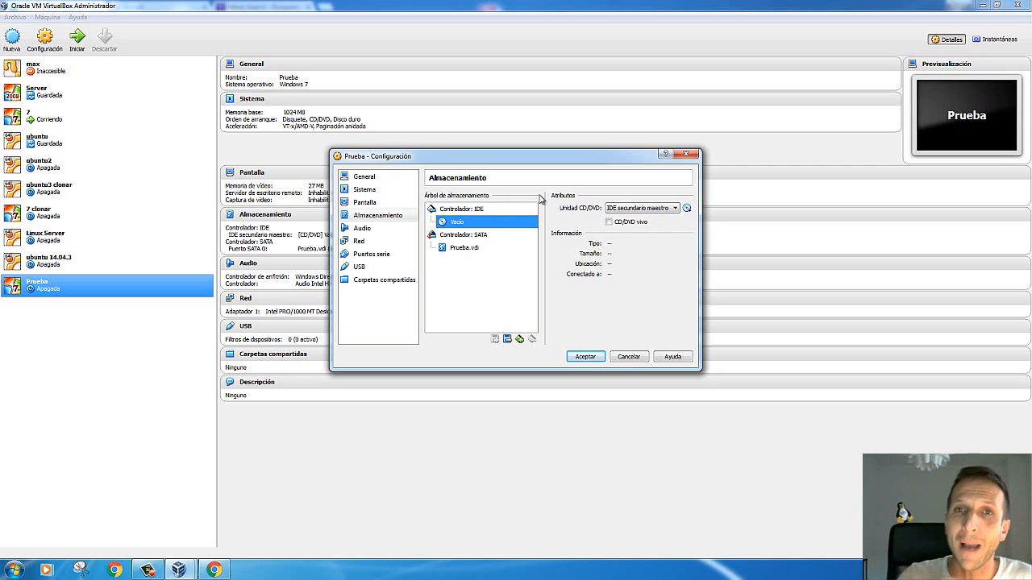
{"action": "left_click", "coordinate": [687, 208]}
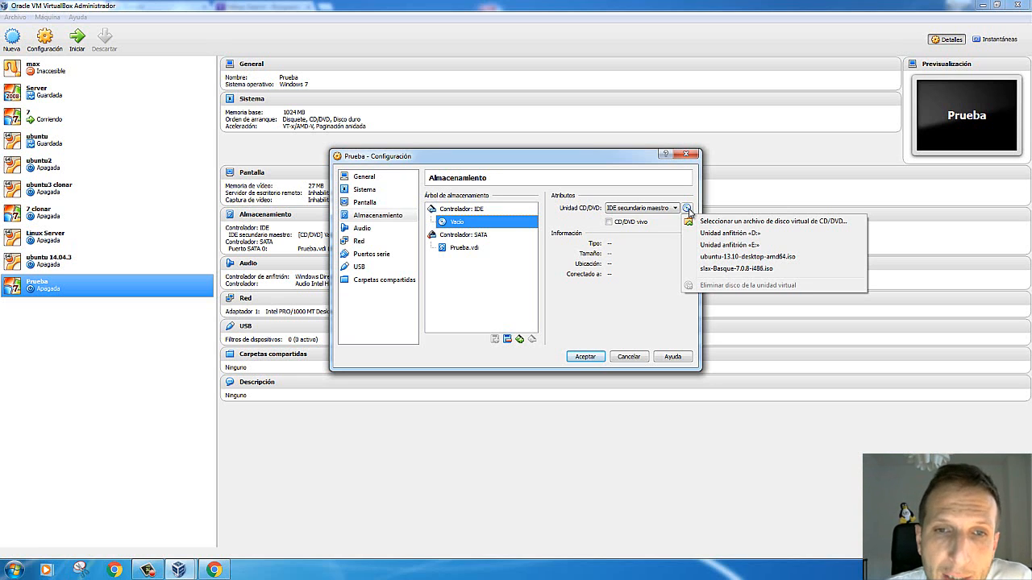
{"action": "left_click", "coordinate": [752, 222]}
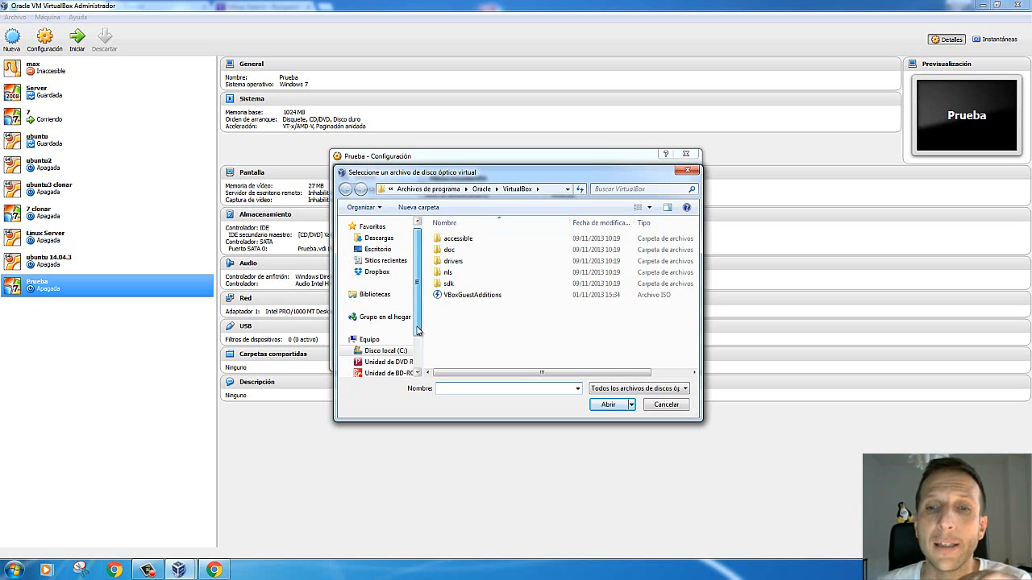
{"action": "scroll", "coordinate": [417, 316], "scroll_direction": "down", "scroll_amount": 2}
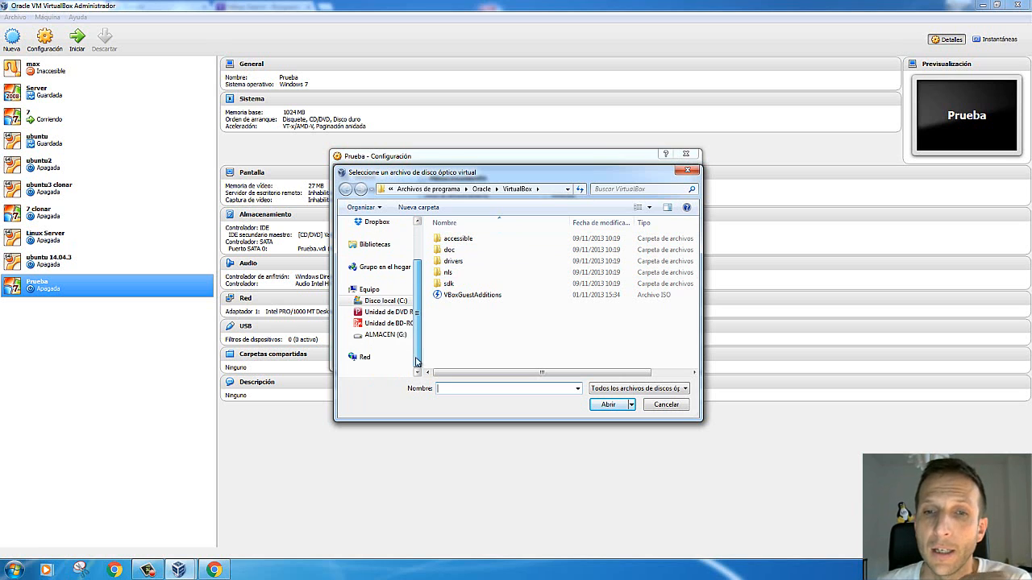
{"action": "double_click", "coordinate": [490, 295]}
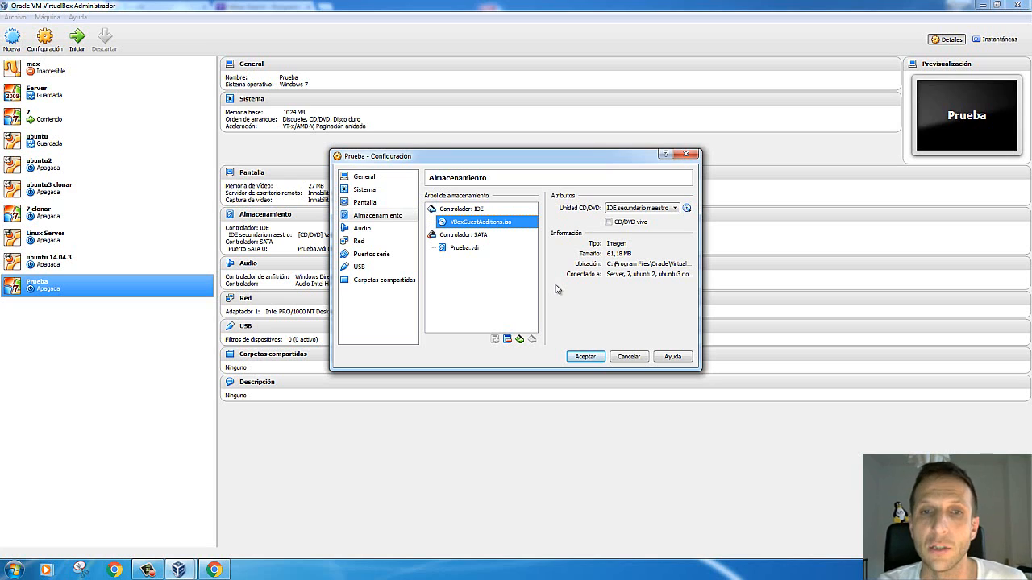
{"action": "left_click", "coordinate": [592, 361]}
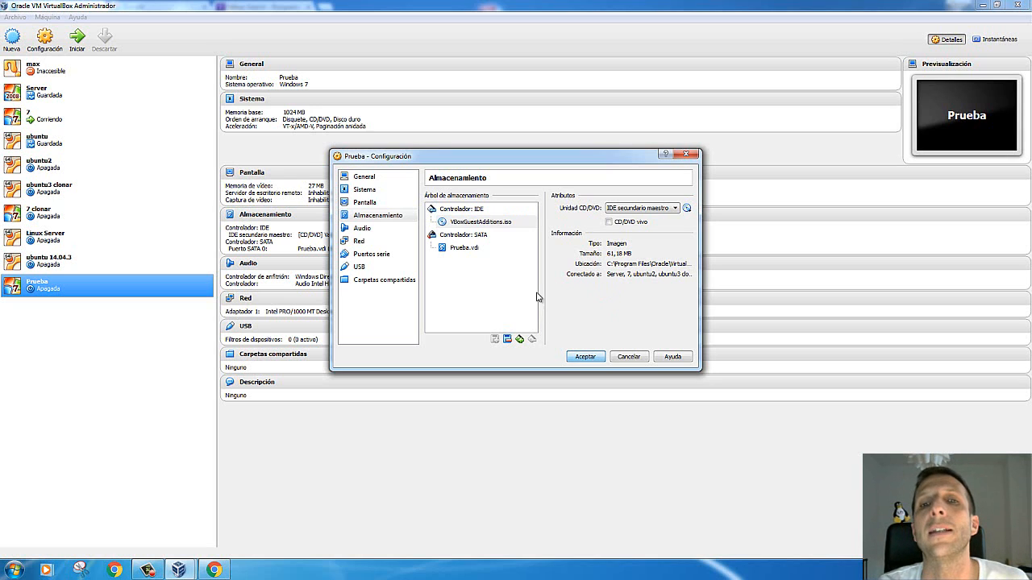
Step: Look over Prueba's general and storage settings, including the IDE controller's disc image, and close the settings without saving
{"action": "left_click", "coordinate": [383, 280]}
{"action": "left_click", "coordinate": [386, 179]}
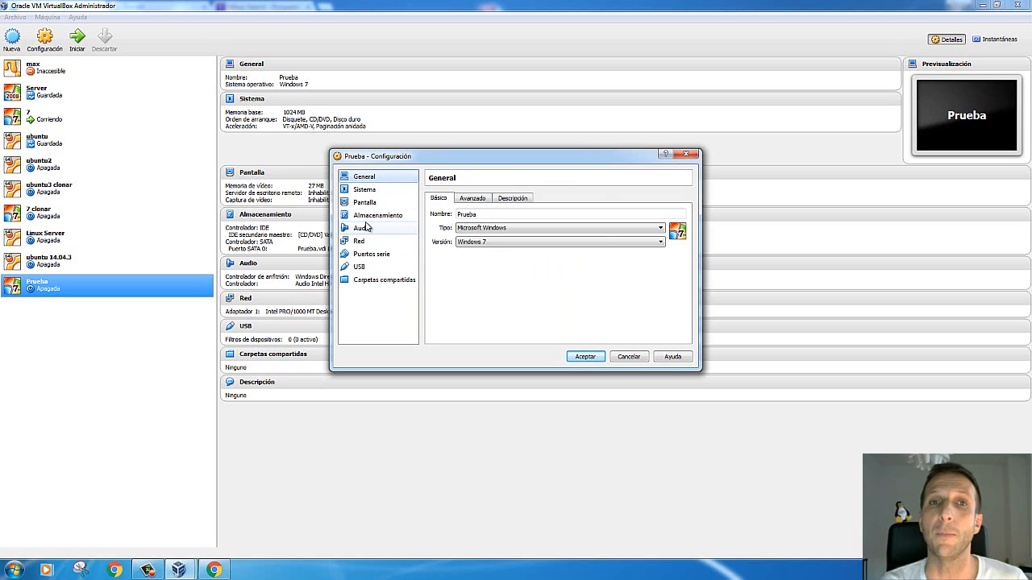
{"action": "left_click", "coordinate": [377, 215]}
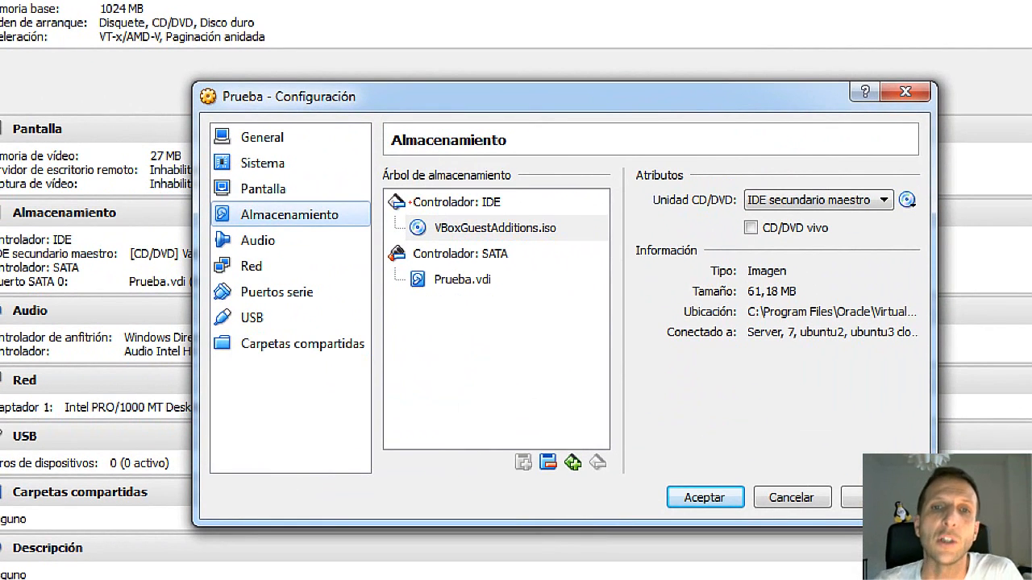
{"action": "mouse_move", "coordinate": [407, 201]}
{"action": "left_mouse_down"}
{"action": "mouse_move", "coordinate": [484, 276]}
{"action": "mouse_move", "coordinate": [506, 166]}
{"action": "mouse_move", "coordinate": [629, 246]}
{"action": "mouse_move", "coordinate": [504, 239]}
{"action": "left_mouse_up"}
{"action": "key", "text": "Escape"}
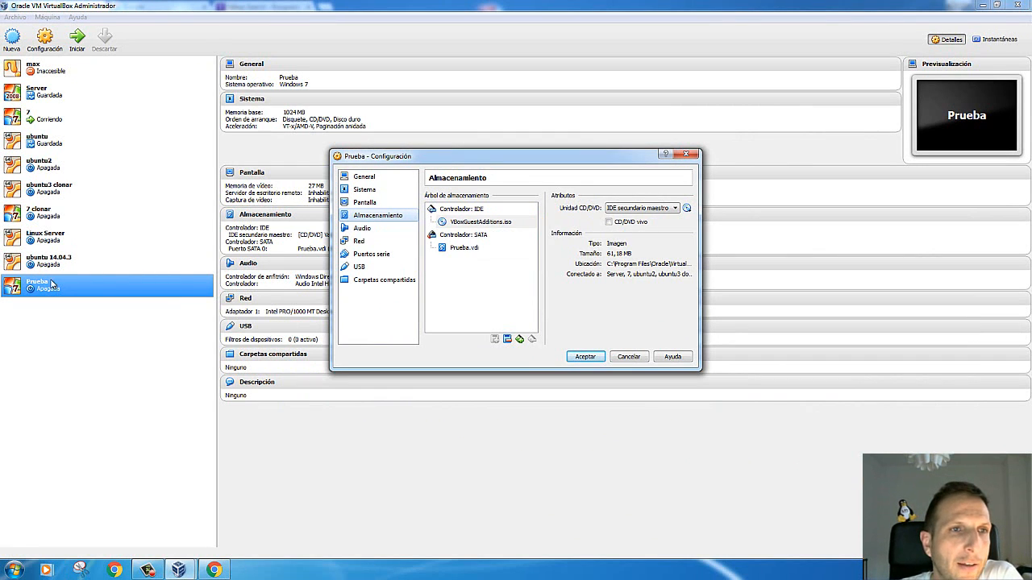
{"action": "left_click", "coordinate": [685, 154]}
Step: Check the storage controllers and disc image of the ubuntu 14.04.3 machine, and close its settings without changes
{"action": "left_click", "coordinate": [64, 268]}
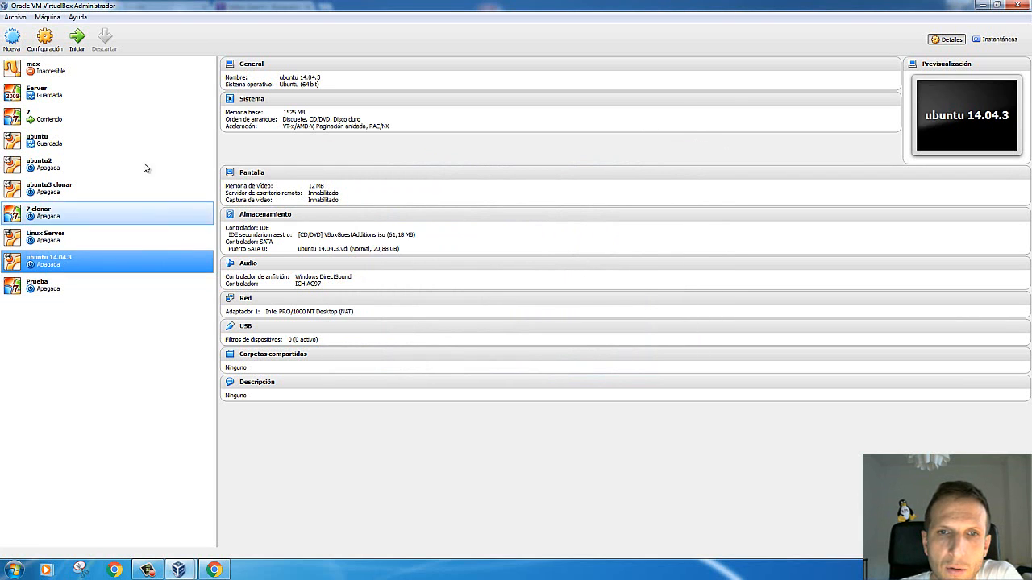
{"action": "left_click", "coordinate": [44, 38]}
{"action": "left_click", "coordinate": [379, 216]}
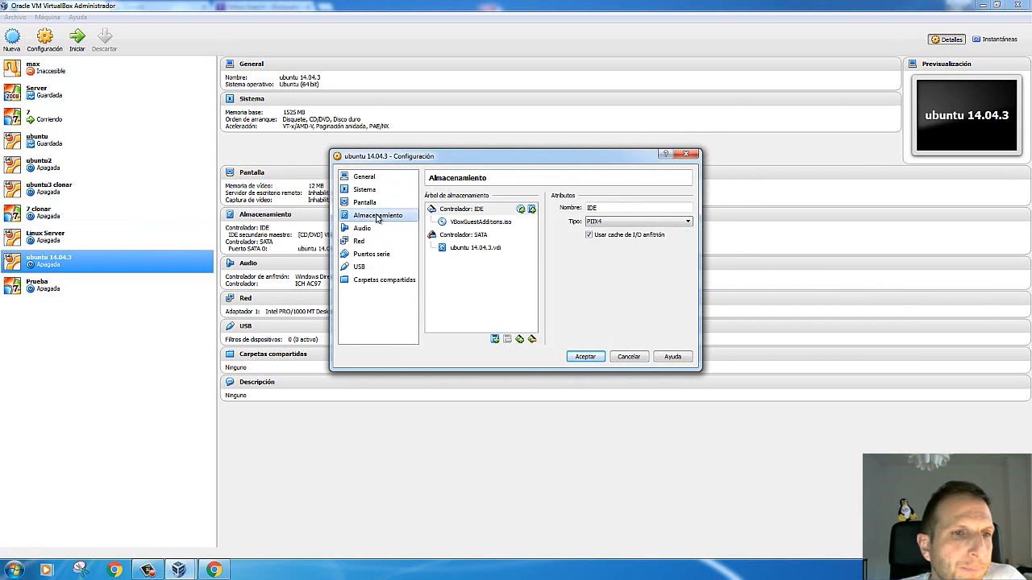
{"action": "left_click", "coordinate": [686, 154]}
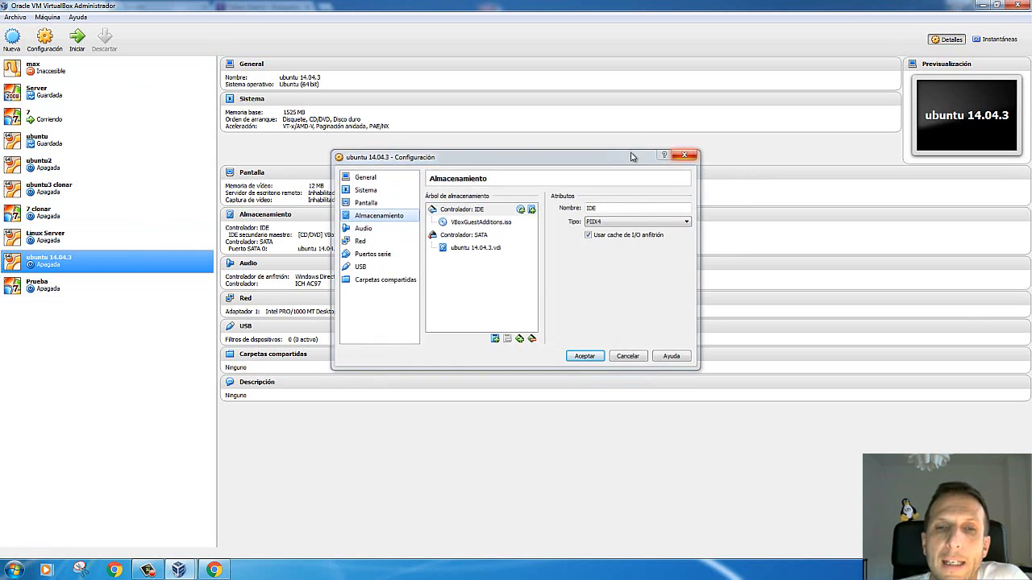
Step: Check the SATA and IDE storage devices of the running machine 7, and close its settings without changes
{"action": "left_click", "coordinate": [64, 119]}
{"action": "left_click", "coordinate": [44, 45]}
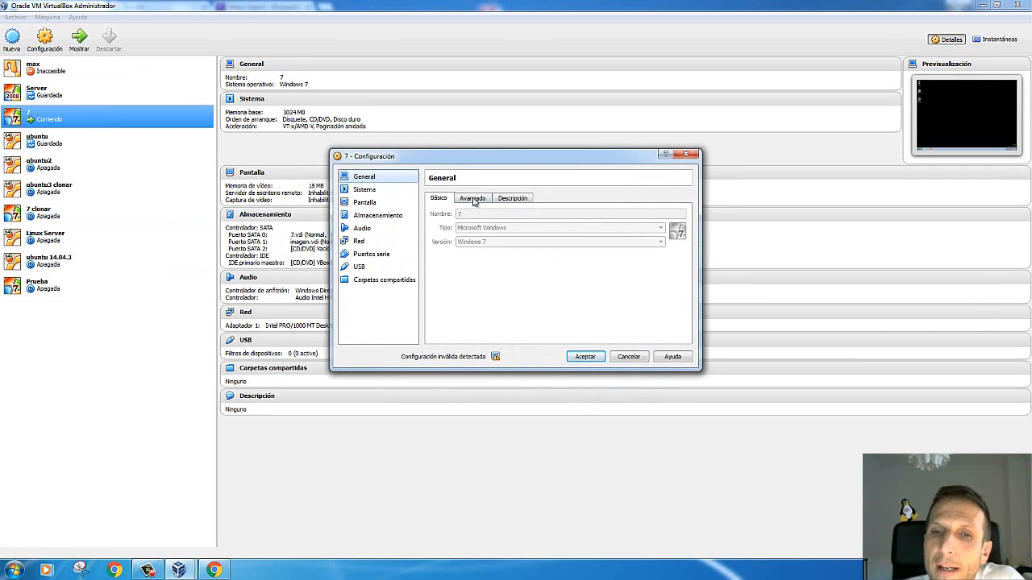
{"action": "left_click", "coordinate": [368, 218]}
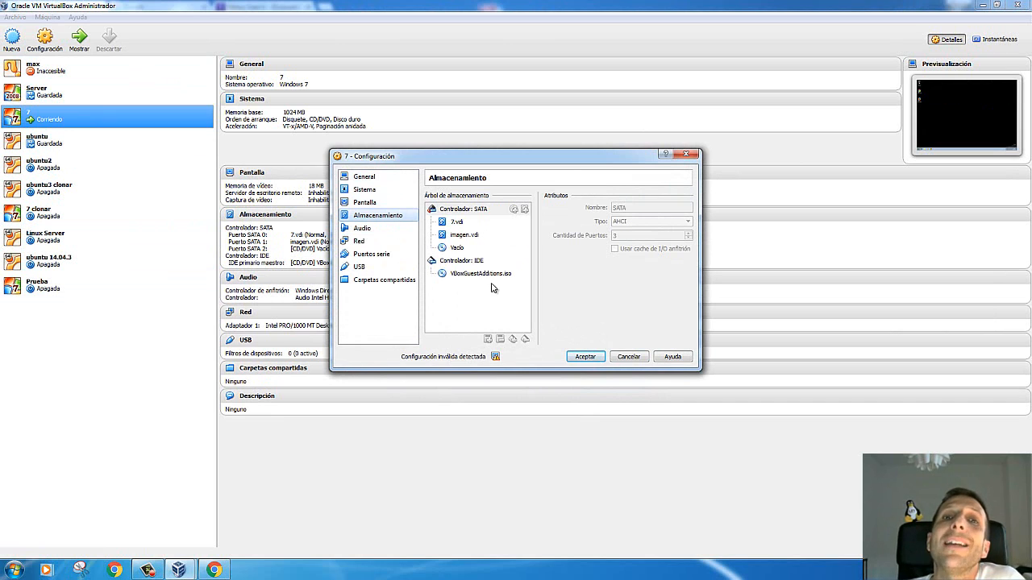
{"action": "left_click", "coordinate": [686, 154]}
Step: Look at Prueba's general settings and accept them unchanged
{"action": "left_click", "coordinate": [41, 288]}
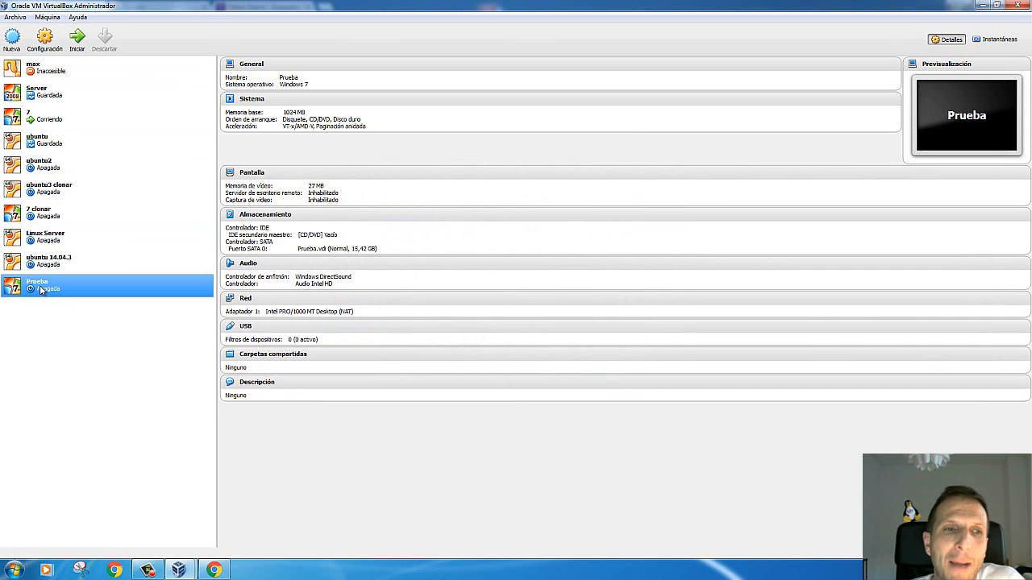
{"action": "left_click", "coordinate": [43, 40]}
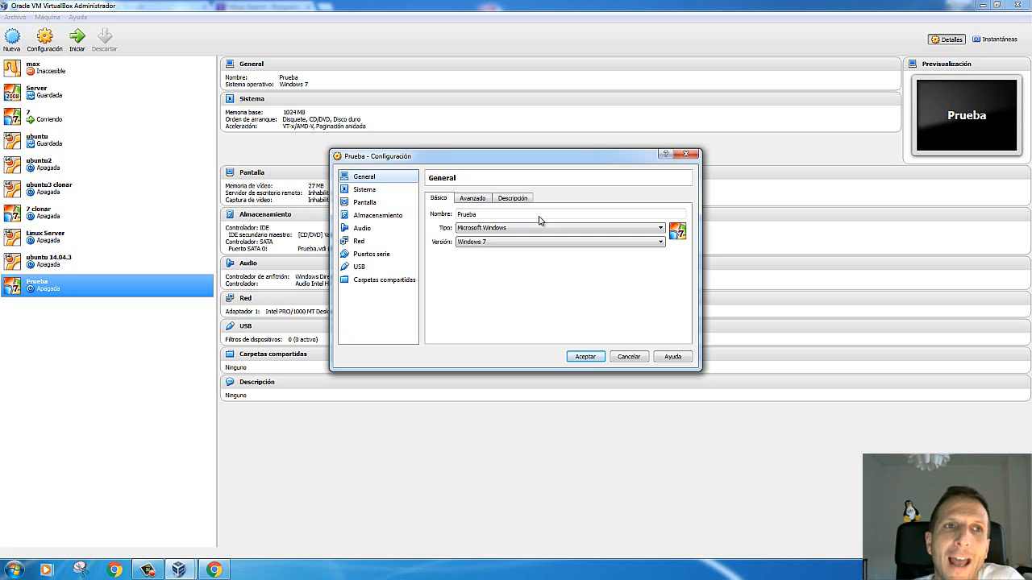
{"action": "left_click", "coordinate": [584, 356]}
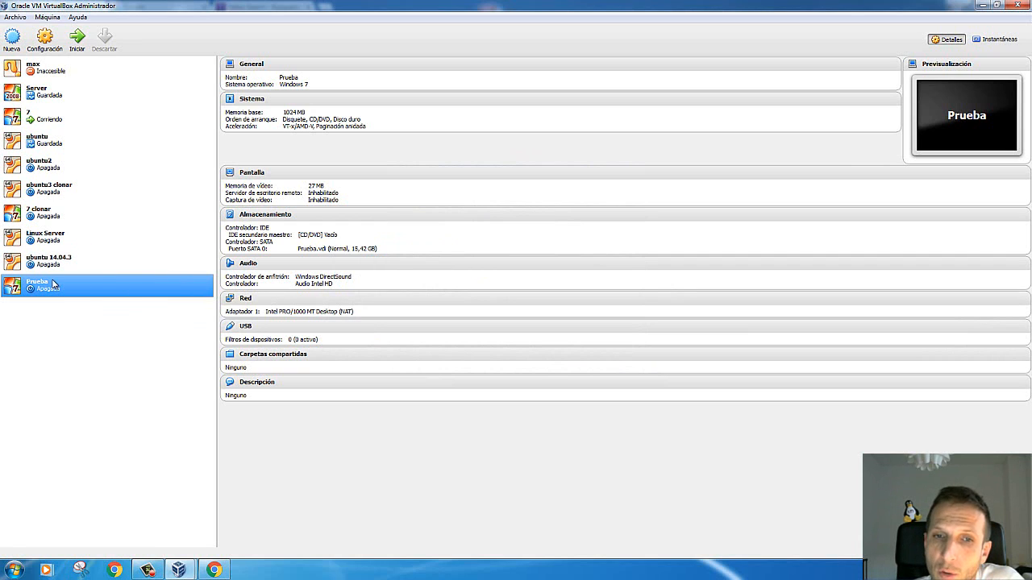
Step: Start Prueba, browse the ALMACEN (G:) drive for a boot disc image, and dismiss the startup disc selection without choosing one
{"action": "left_click", "coordinate": [79, 41]}
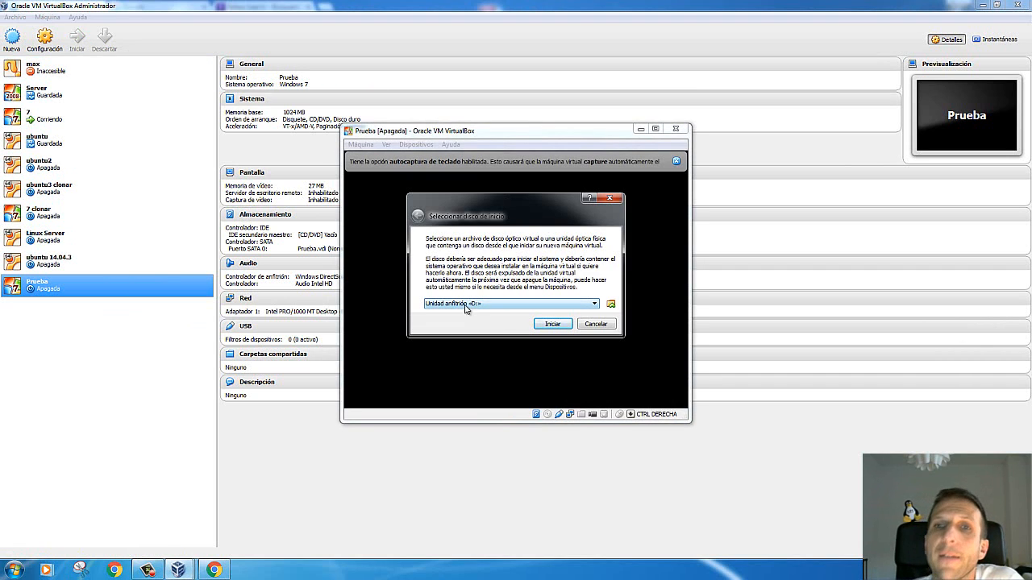
{"action": "left_click", "coordinate": [611, 306]}
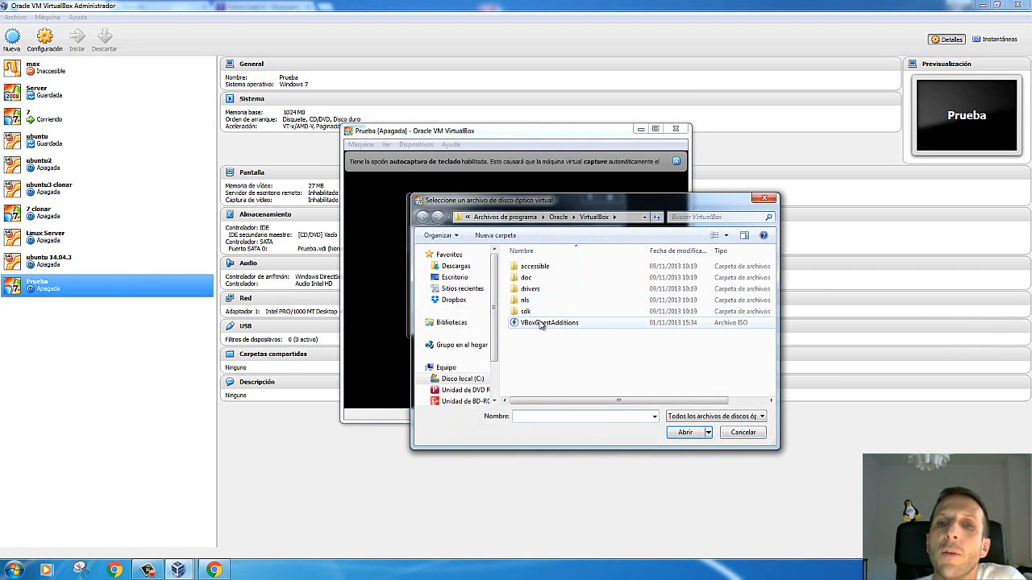
{"action": "scroll", "coordinate": [493, 344], "scroll_direction": "down", "scroll_amount": 2}
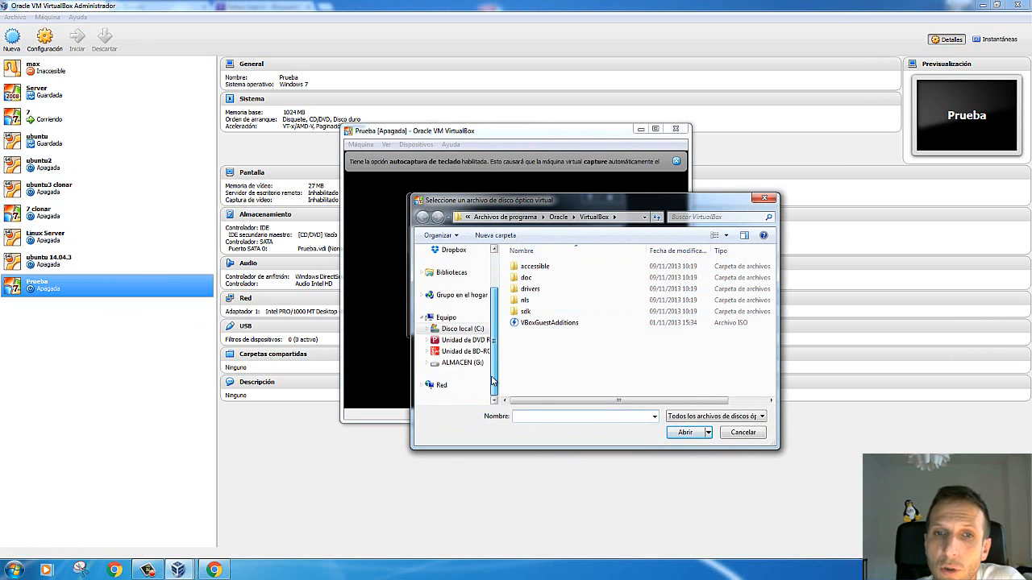
{"action": "left_click", "coordinate": [462, 363]}
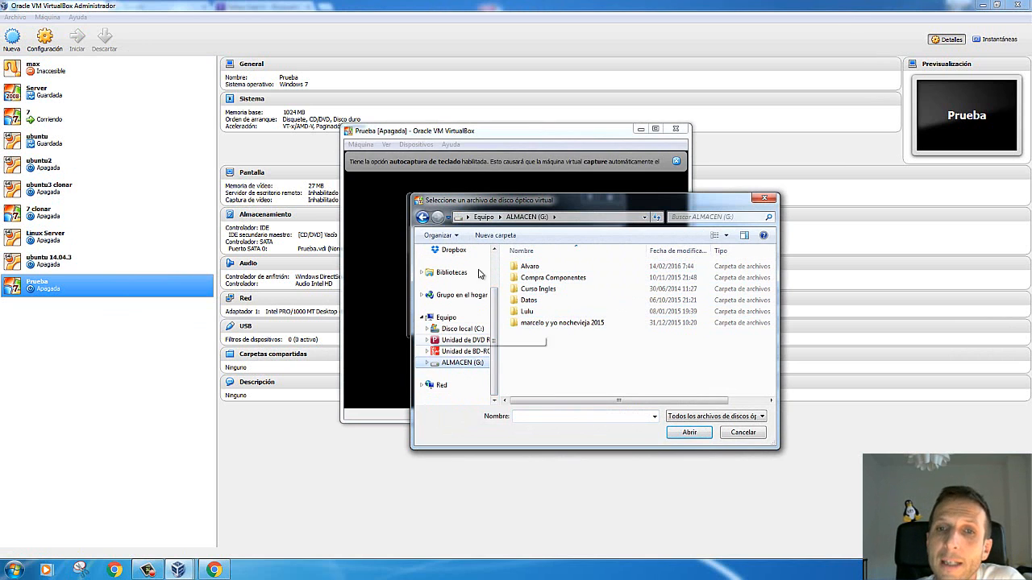
{"action": "left_click", "coordinate": [423, 216]}
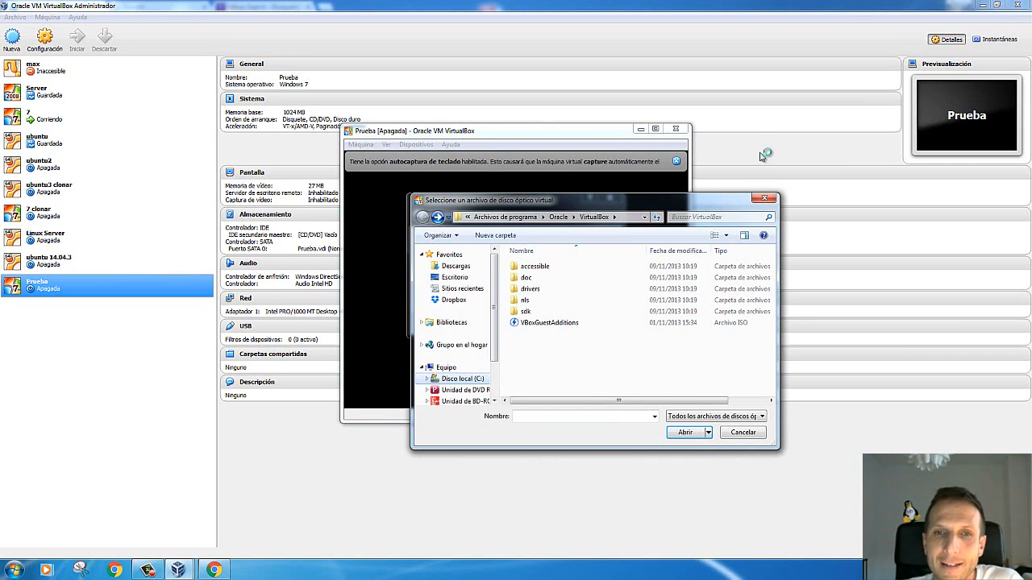
{"action": "left_click", "coordinate": [765, 197]}
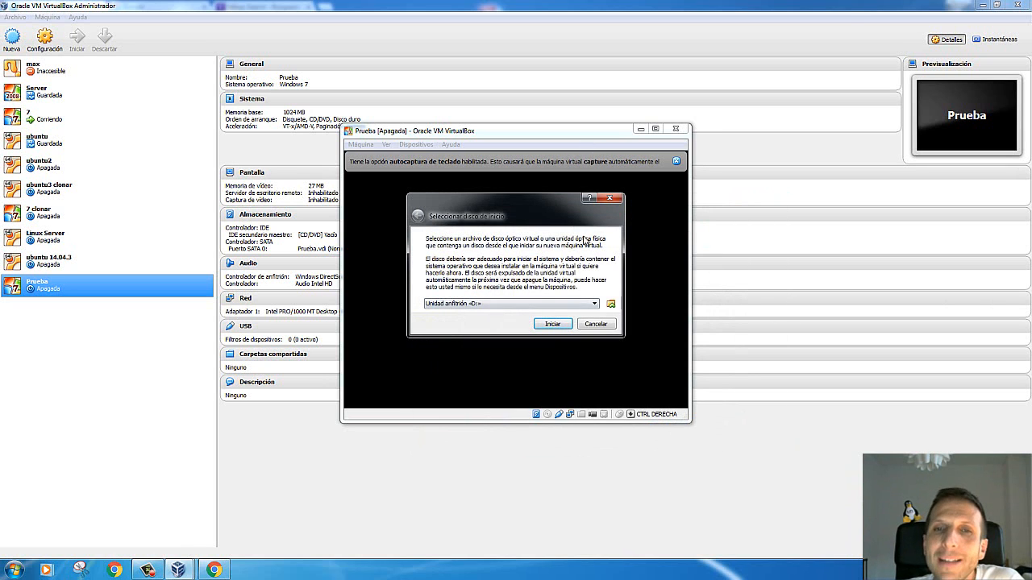
{"action": "left_click", "coordinate": [610, 197]}
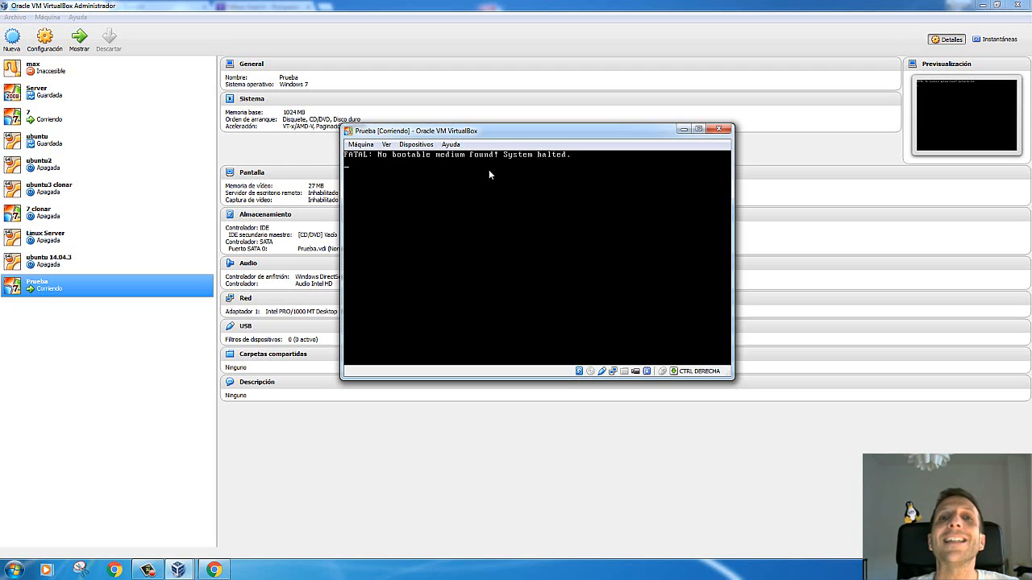
Step: Demonstrate capturing the pointer inside Prueba's window and releasing it to the host, moving the window slightly in between
{"action": "left_click", "coordinate": [522, 195]}
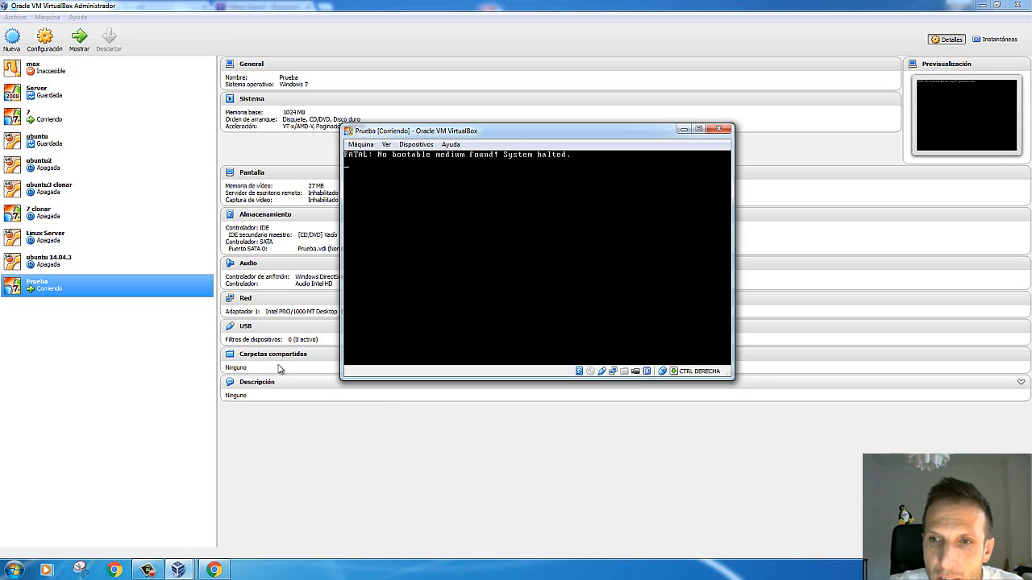
{"action": "left_click_drag", "start_coordinate": [435, 130], "coordinate": [411, 113]}
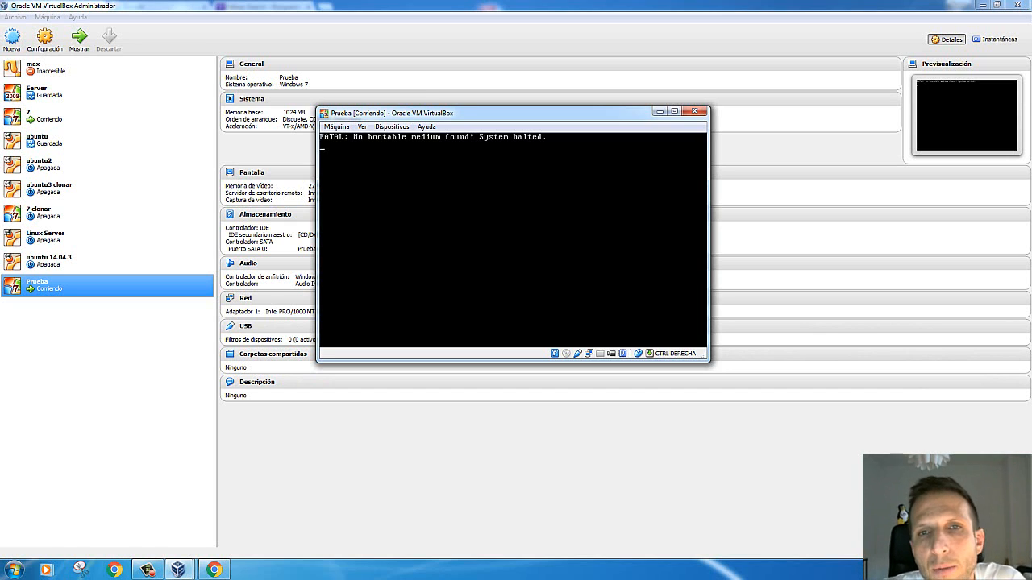
{"action": "key", "text": "Control_R"}
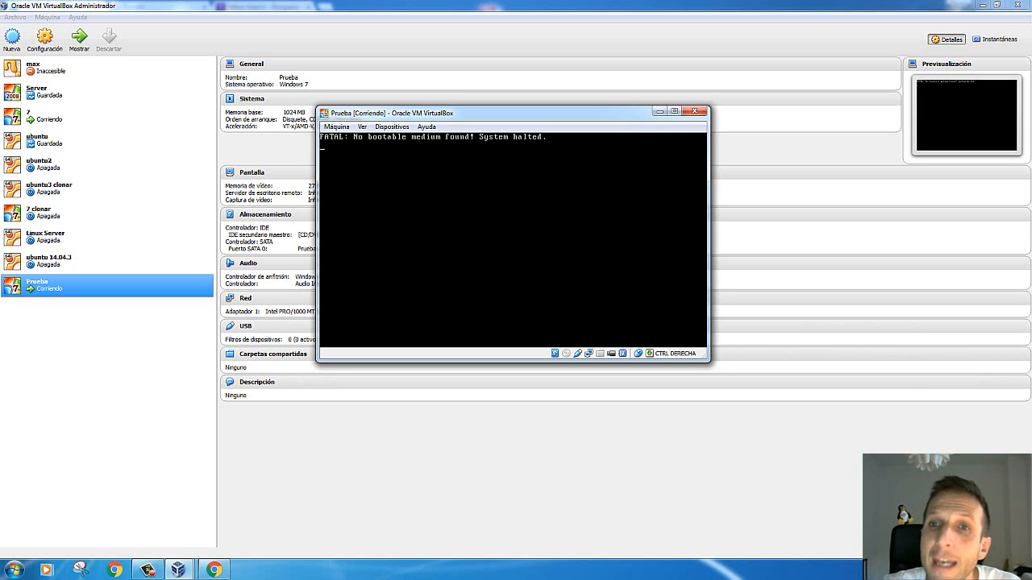
{"action": "left_click", "coordinate": [513, 240]}
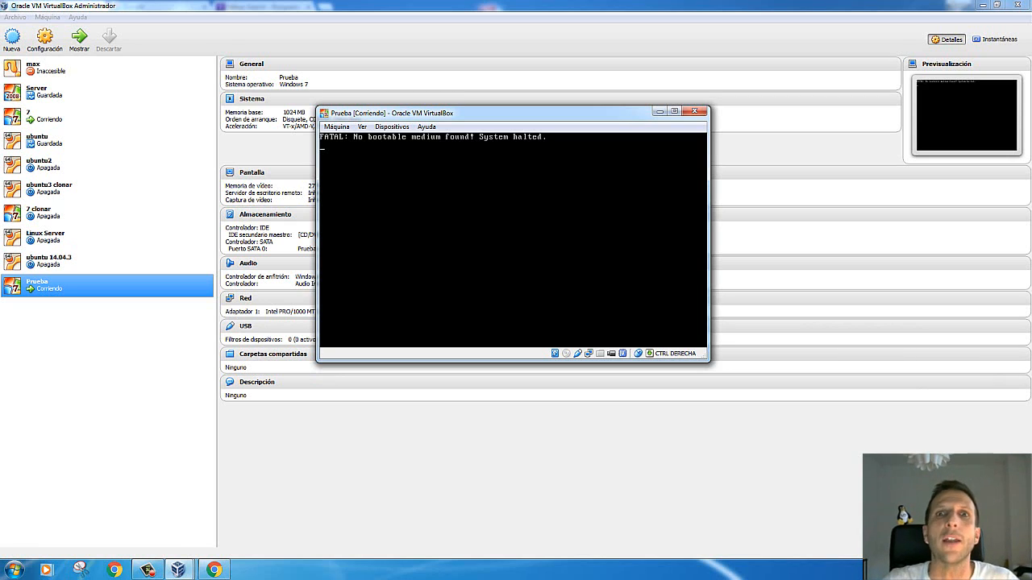
{"action": "key", "text": "Control_R"}
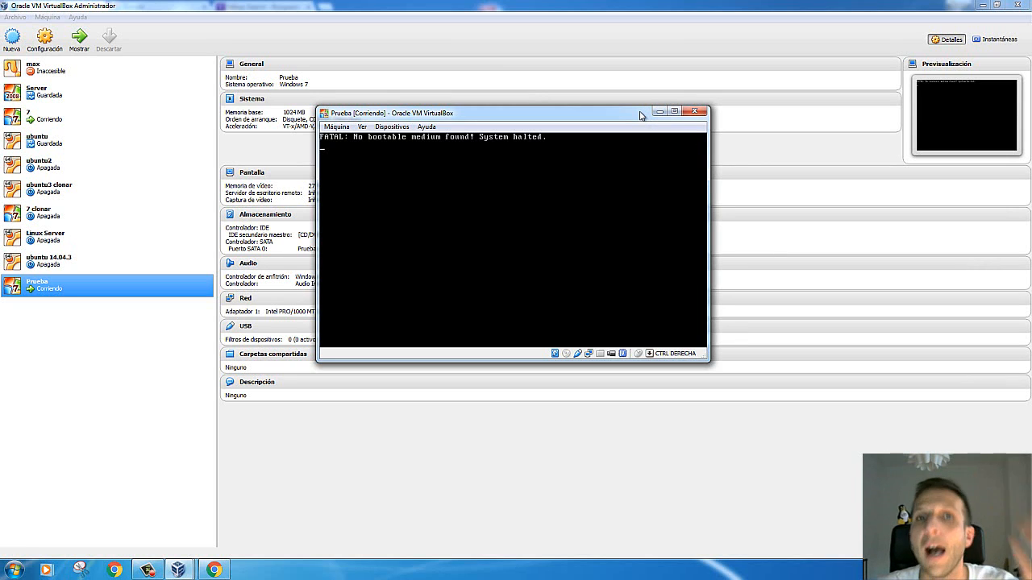
Step: Close Prueba's window with the option to power off the machine, comparing it with the host's own shutdown command
{"action": "left_click", "coordinate": [695, 115]}
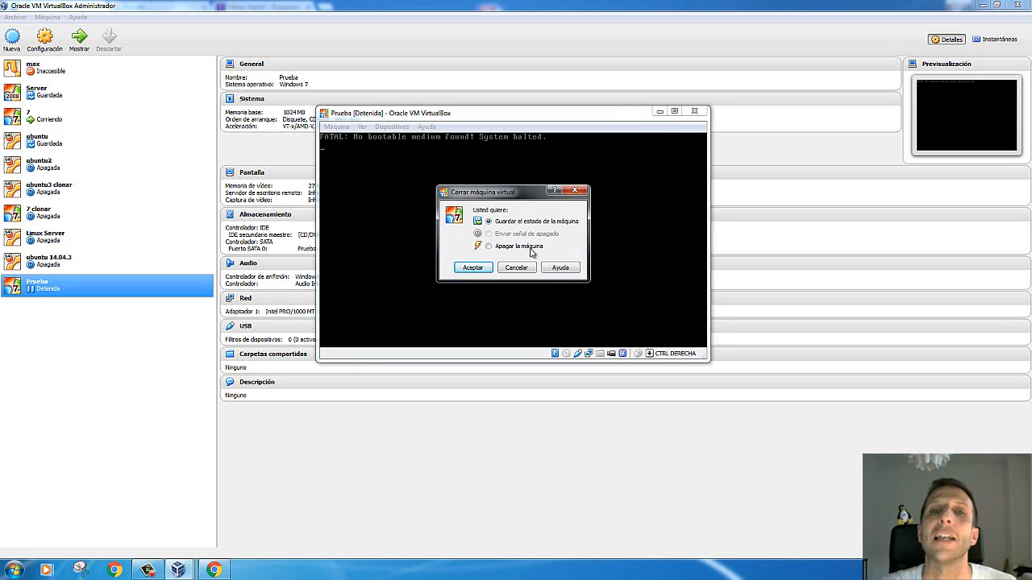
{"action": "left_click", "coordinate": [517, 267]}
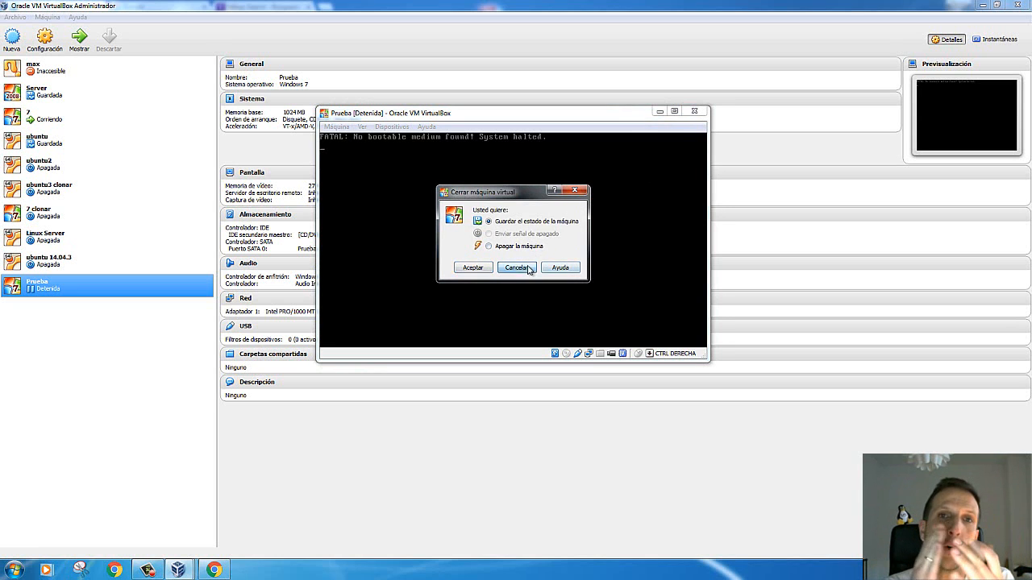
{"action": "left_click", "coordinate": [698, 114]}
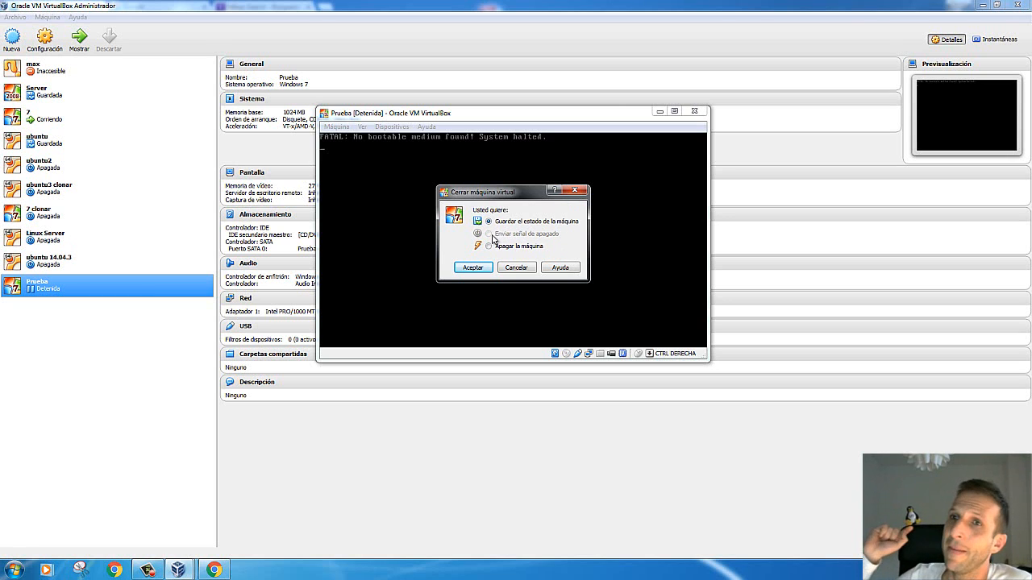
{"action": "left_click", "coordinate": [491, 247]}
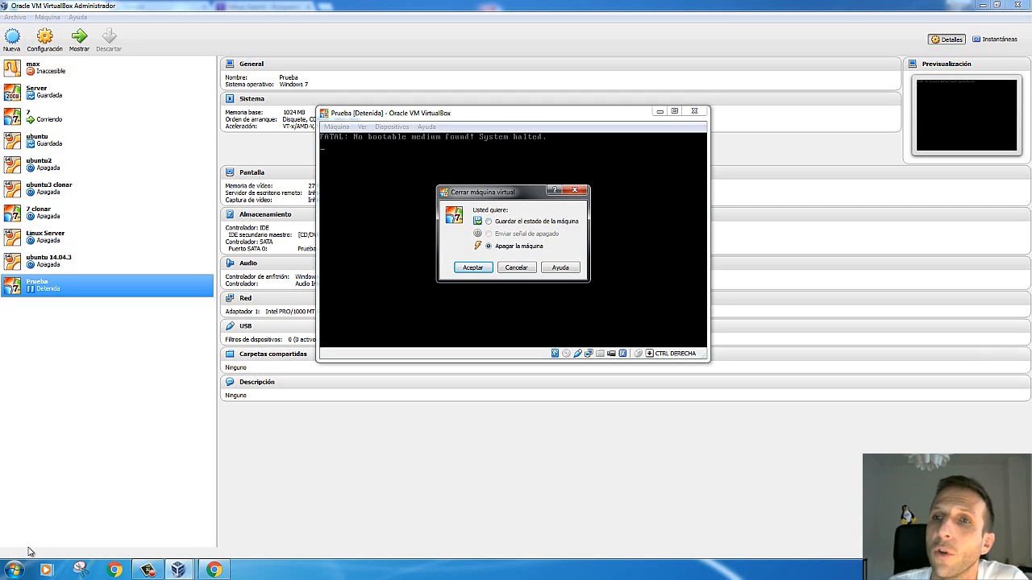
{"action": "left_click", "coordinate": [14, 570]}
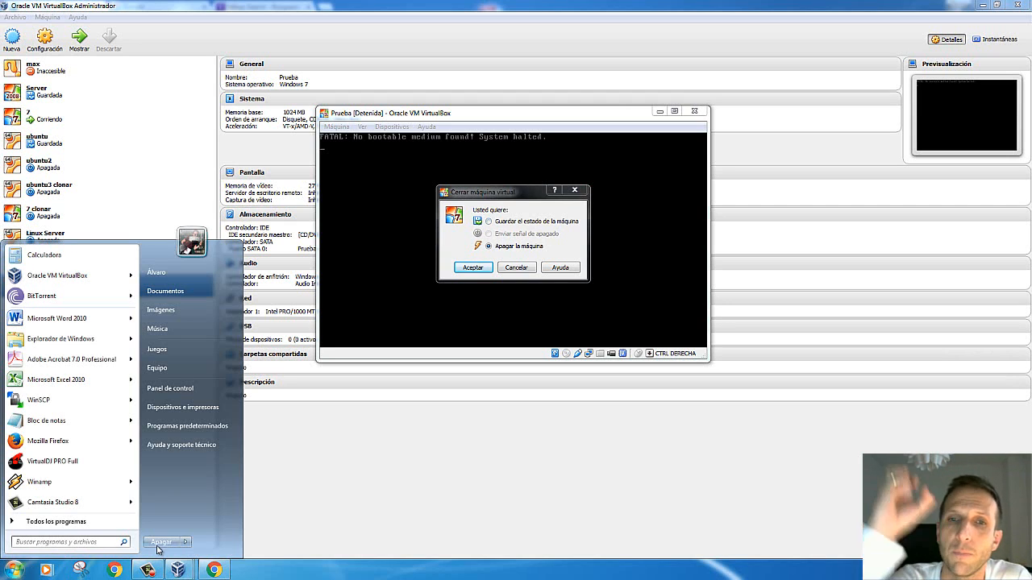
{"action": "left_click", "coordinate": [539, 246]}
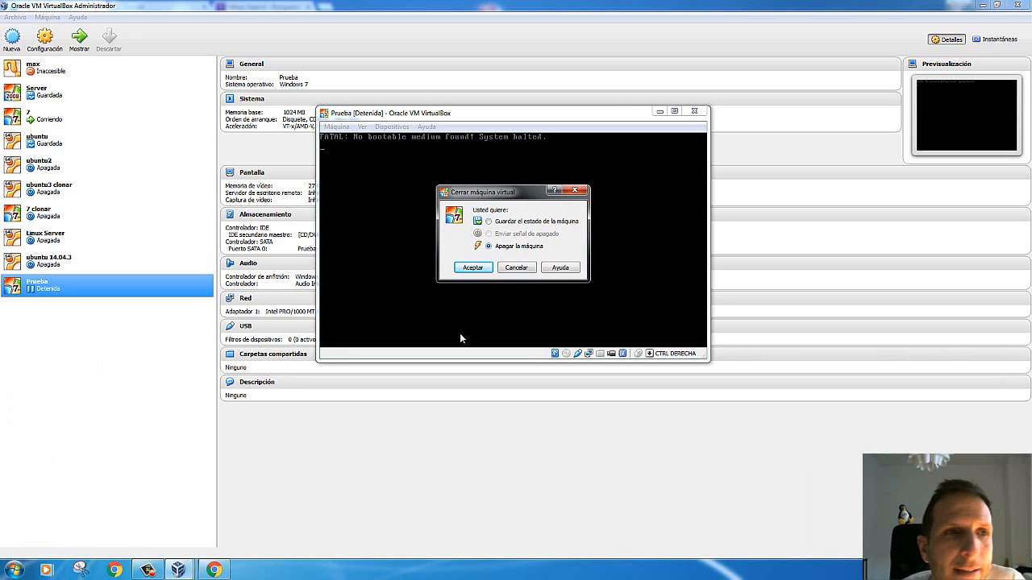
{"action": "left_click", "coordinate": [470, 267]}
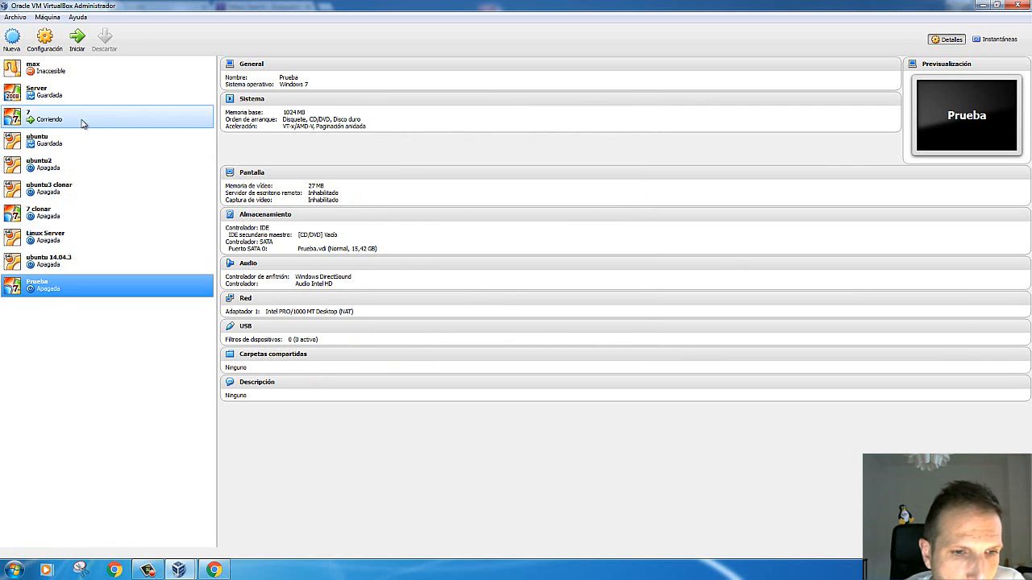
Step: View the running machine 7's desktop, minimise its window, and select machine 7 in the VirtualBox manager
{"action": "mouse_move", "coordinate": [183, 570]}
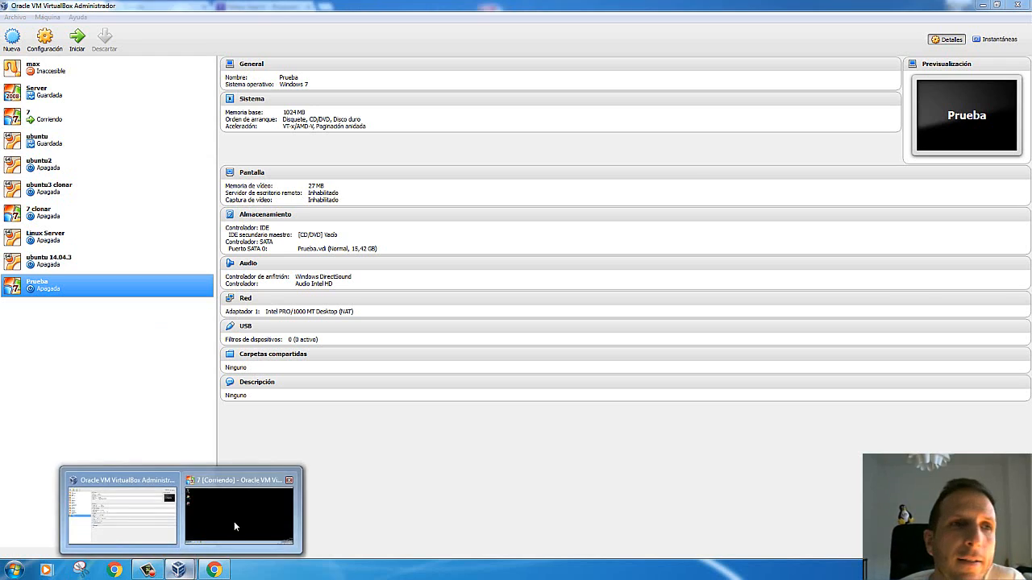
{"action": "left_click", "coordinate": [238, 516]}
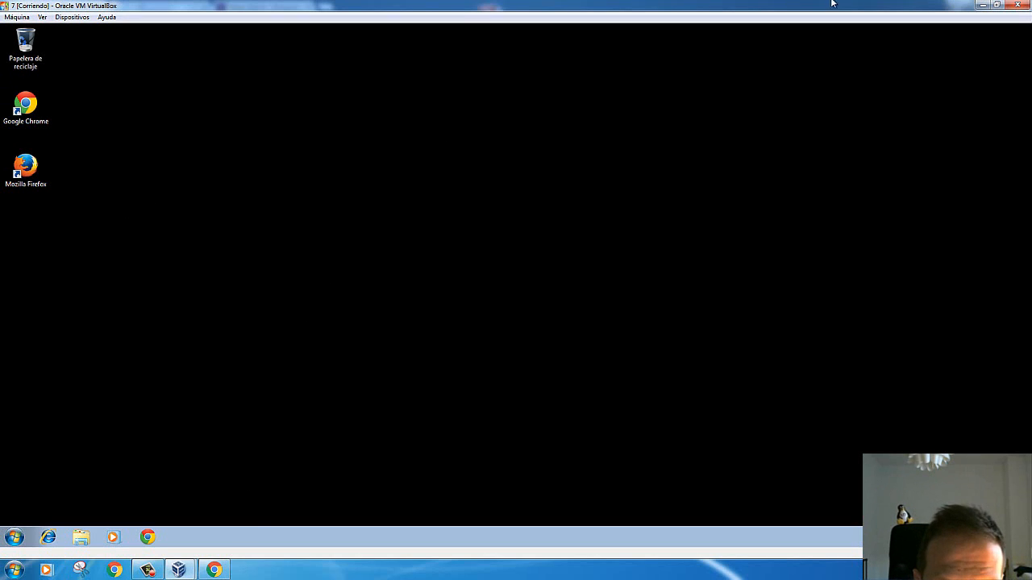
{"action": "left_click", "coordinate": [982, 6]}
{"action": "left_click", "coordinate": [48, 121]}
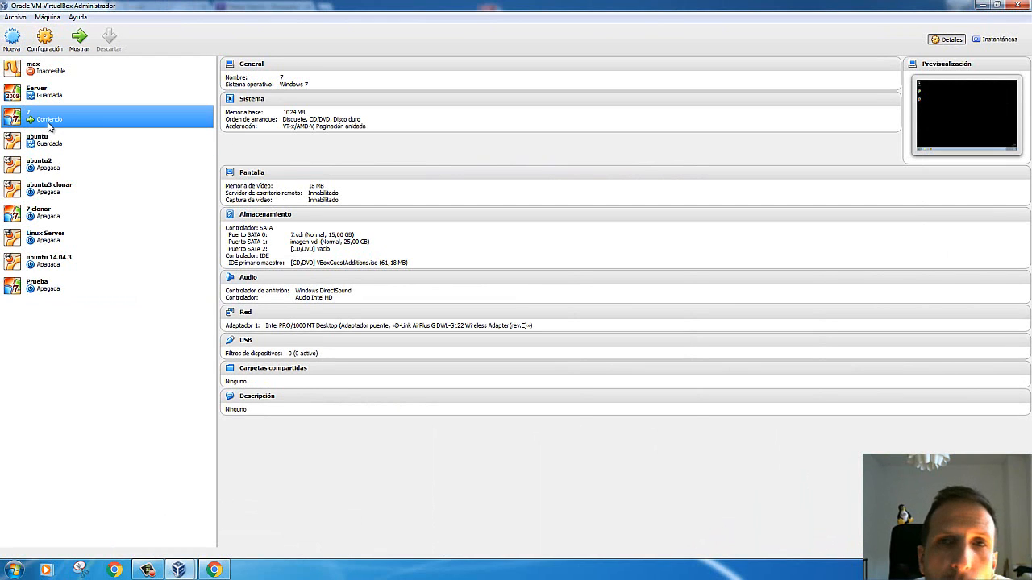
Step: Return to machine 7's desktop and compare the programs in its Start menu with the host's Start menu
{"action": "mouse_move", "coordinate": [179, 570]}
{"action": "left_click", "coordinate": [242, 527]}
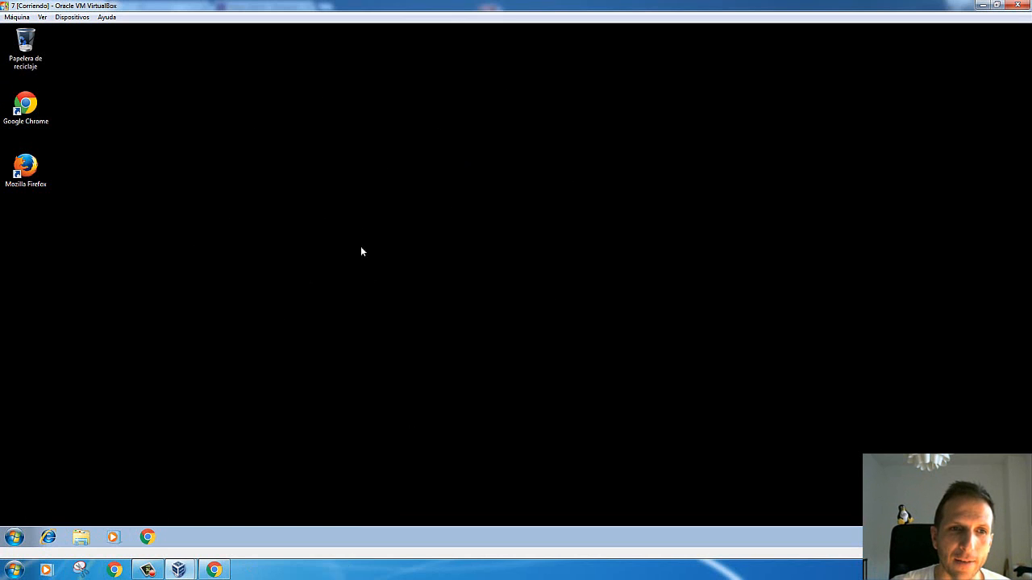
{"action": "left_click", "coordinate": [15, 538]}
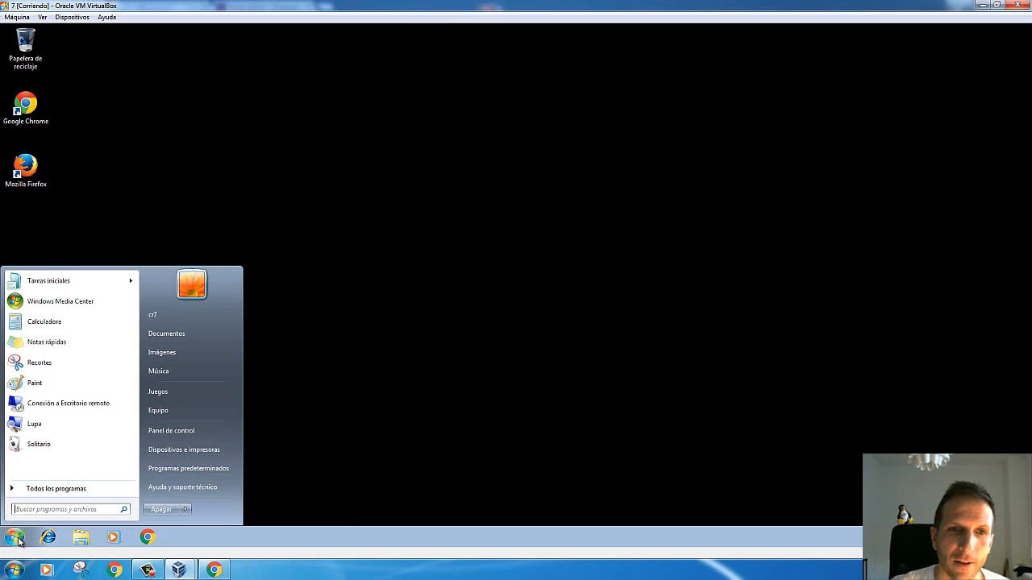
{"action": "left_click", "coordinate": [90, 488]}
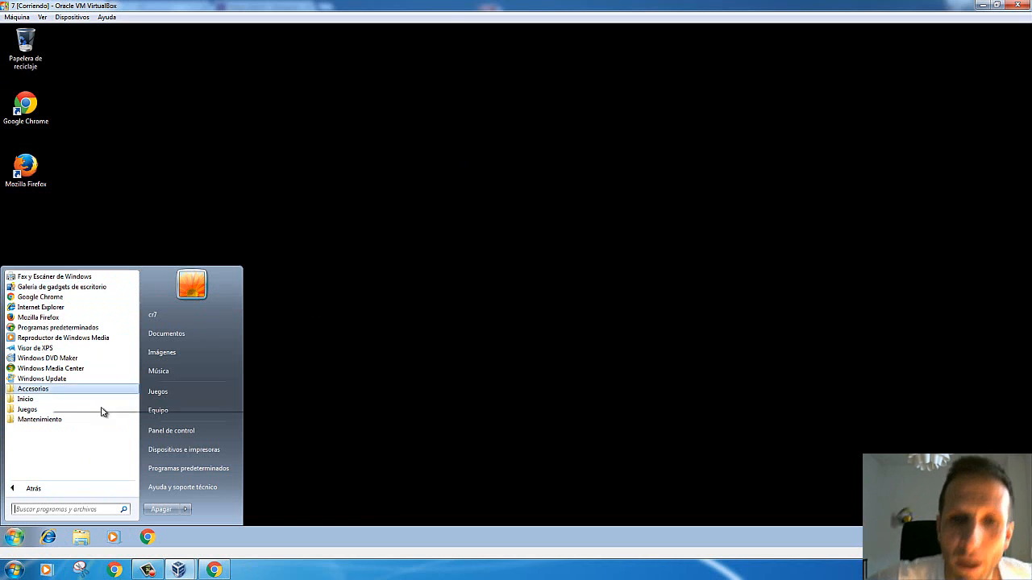
{"action": "left_click", "coordinate": [68, 492]}
{"action": "left_click", "coordinate": [30, 490]}
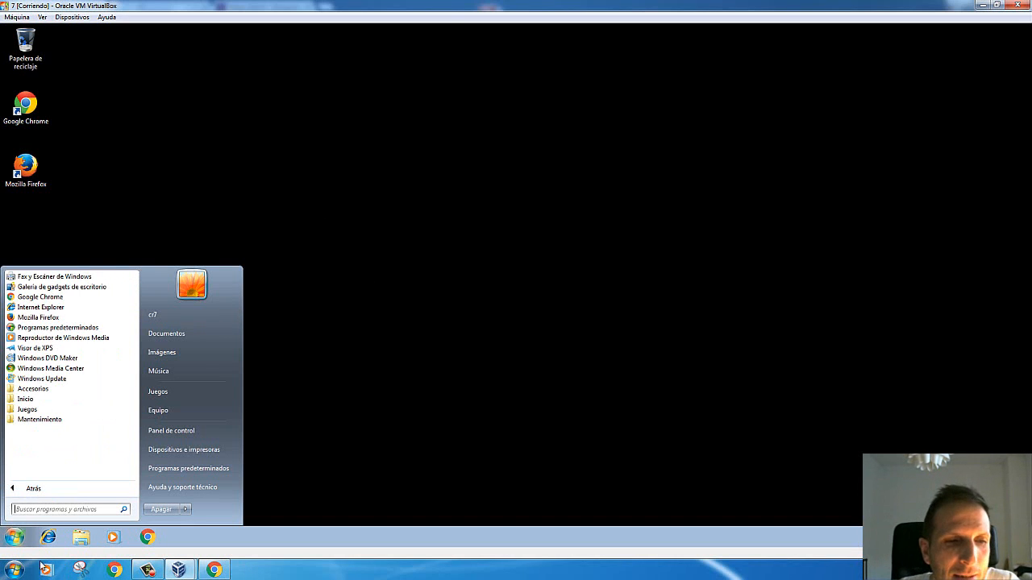
{"action": "left_click", "coordinate": [15, 571]}
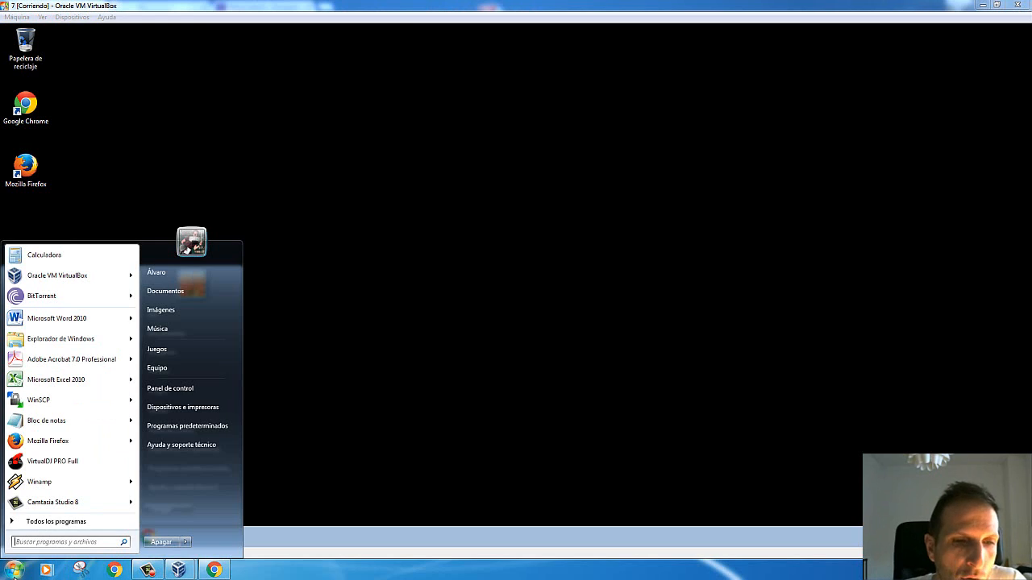
Step: Dismiss the host's Start menu, open Google Chrome inside machine 7 to show the Google home page, and close it
{"action": "left_click", "coordinate": [15, 572]}
{"action": "left_click", "coordinate": [14, 571]}
{"action": "left_click", "coordinate": [14, 571]}
{"action": "left_click", "coordinate": [286, 348]}
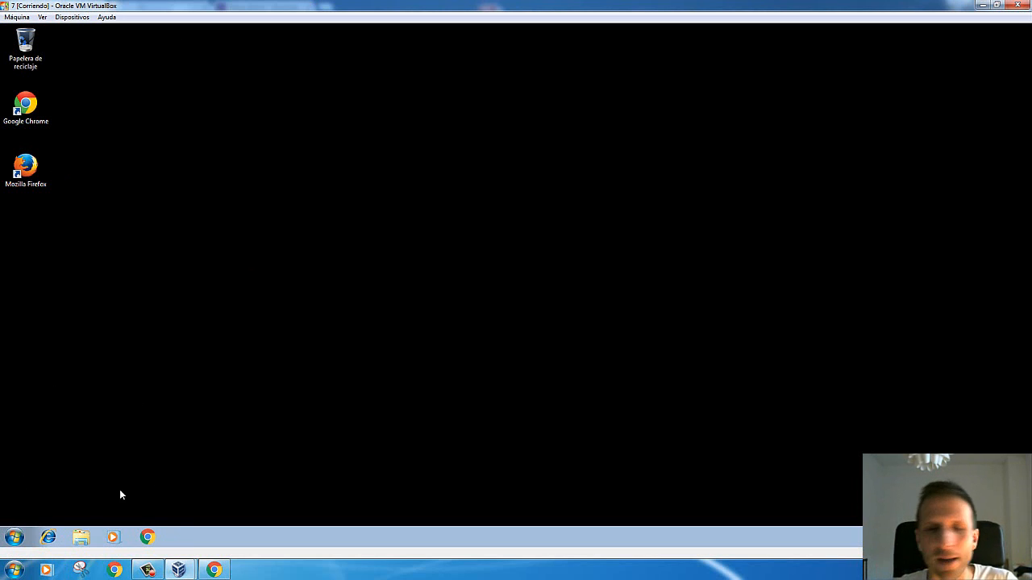
{"action": "left_click", "coordinate": [146, 537]}
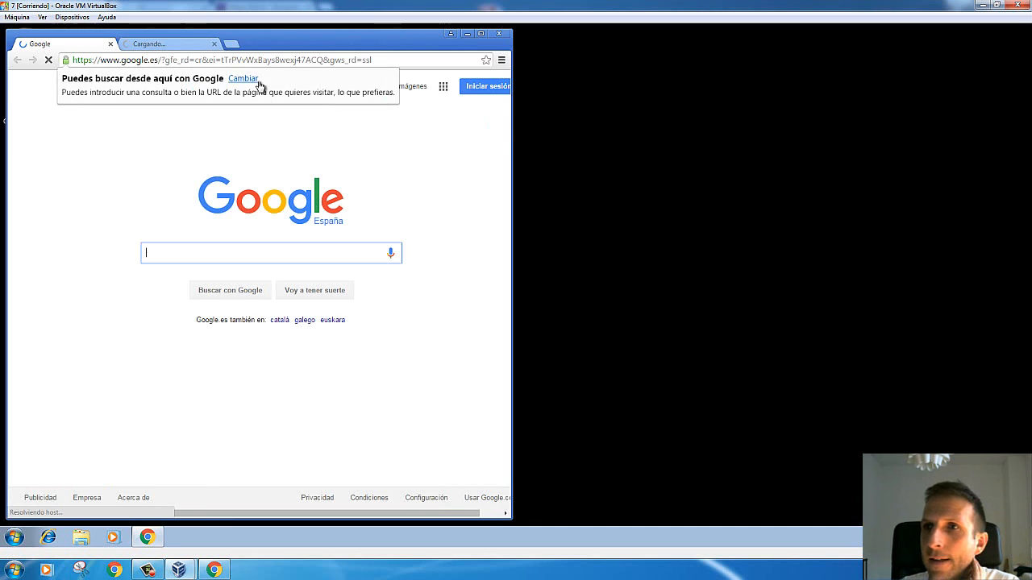
{"action": "left_click", "coordinate": [499, 33]}
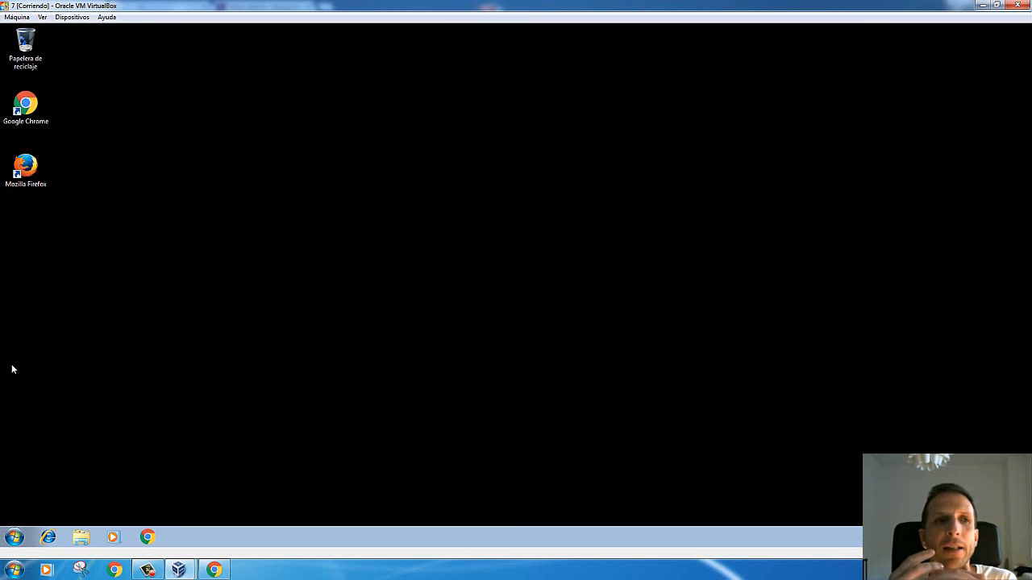
Step: Compare the guest's own shutdown command with machine 7's close options, select Guardar el estado de la máquina, and cancel the dialog
{"action": "left_click", "coordinate": [15, 537]}
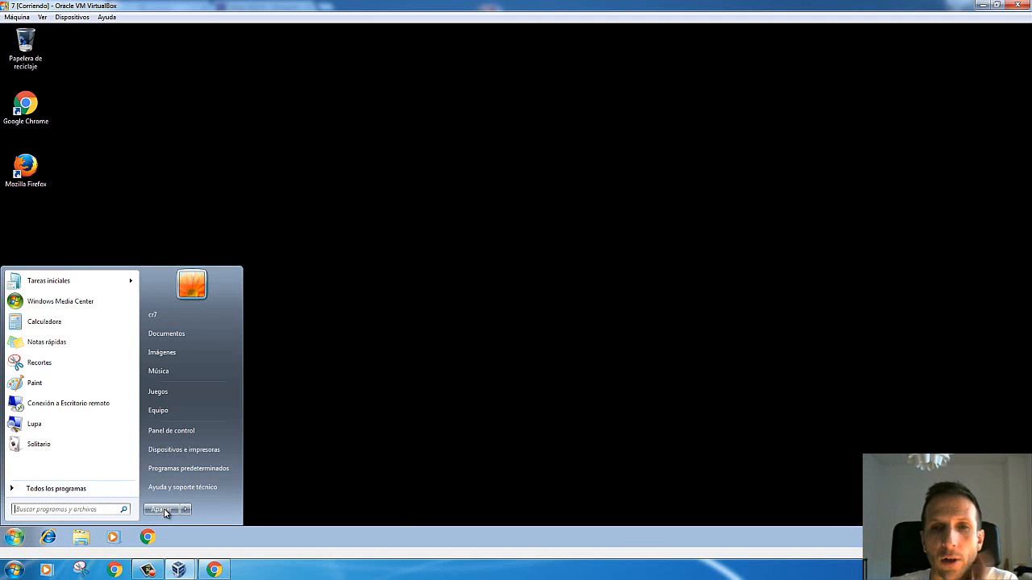
{"action": "left_click", "coordinate": [1018, 5]}
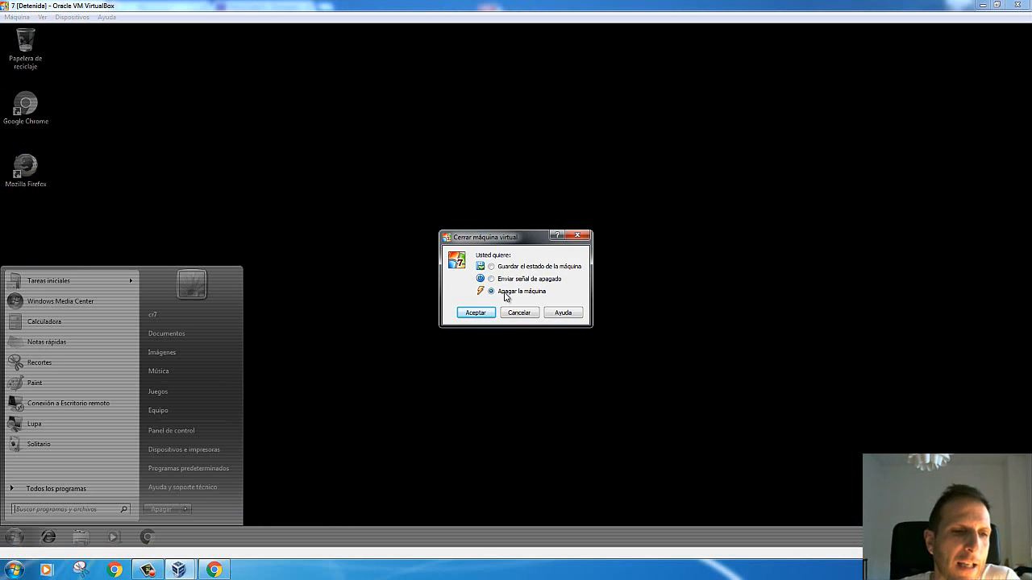
{"action": "left_click", "coordinate": [493, 268]}
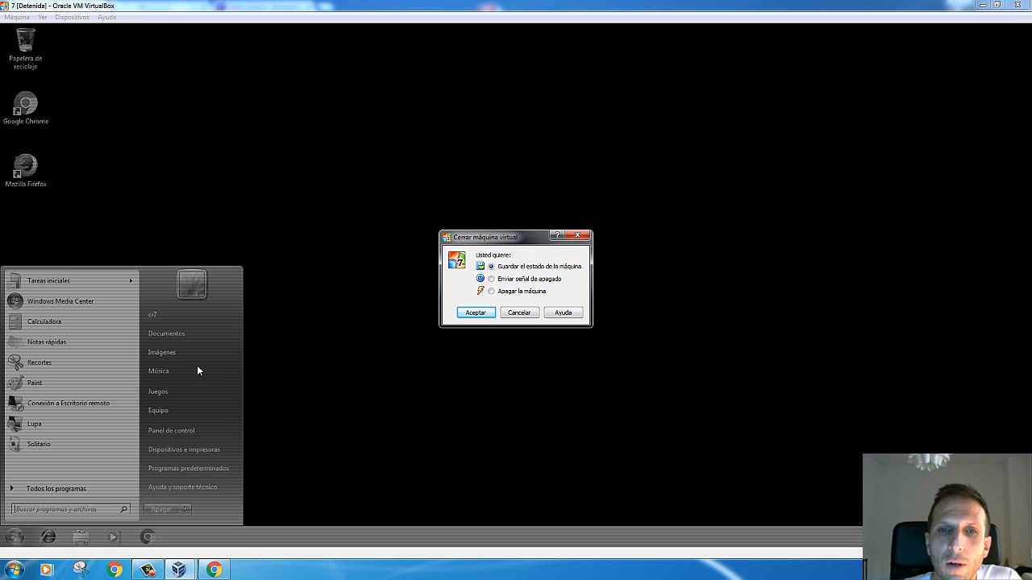
{"action": "left_click", "coordinate": [577, 235]}
Step: Shut down machine 7 with the guest Windows system's own Apagar command
{"action": "left_click", "coordinate": [17, 537]}
{"action": "left_click", "coordinate": [17, 537]}
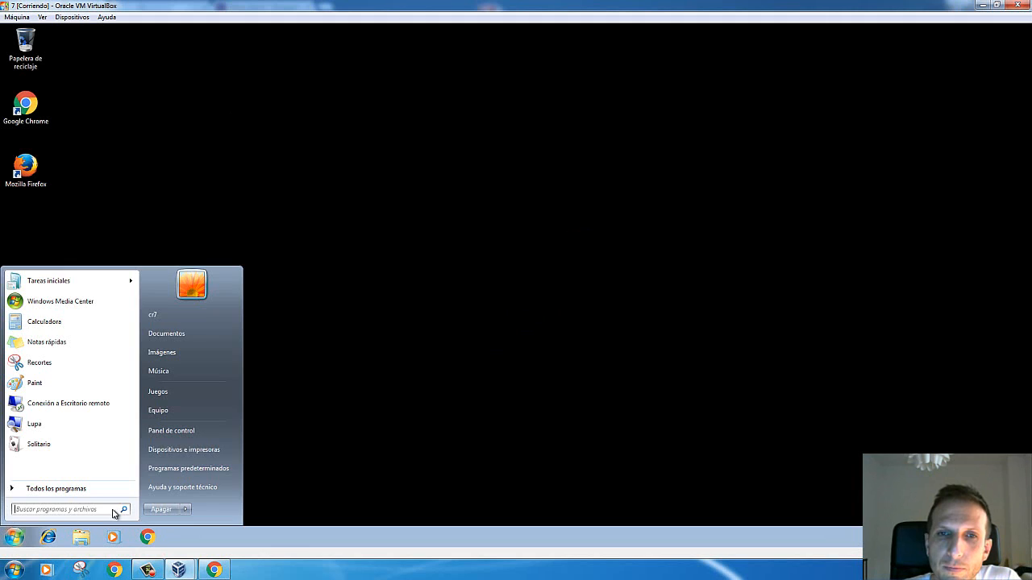
{"action": "left_click", "coordinate": [166, 508]}
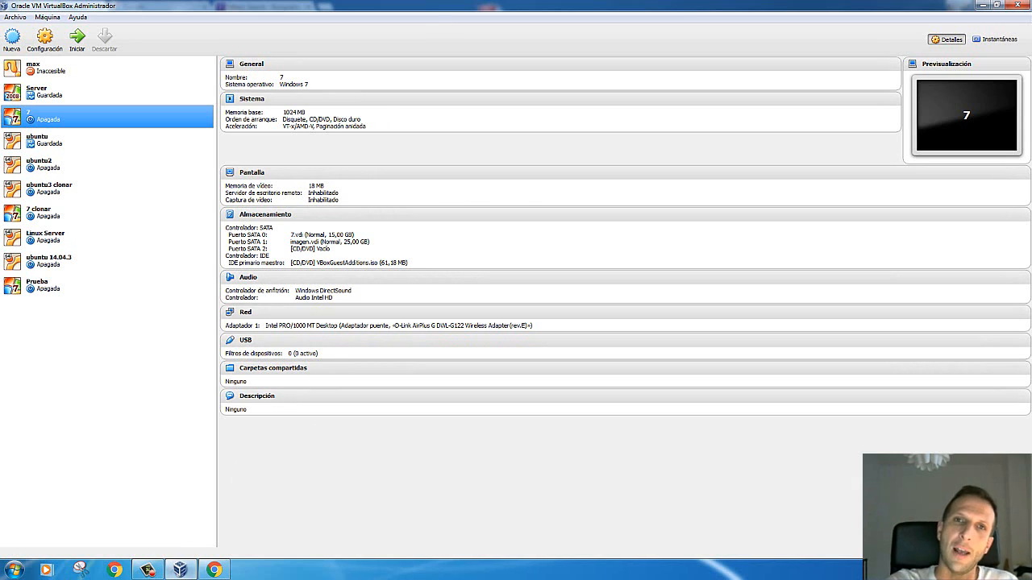
{"action": "mouse_move", "coordinate": [189, 570]}
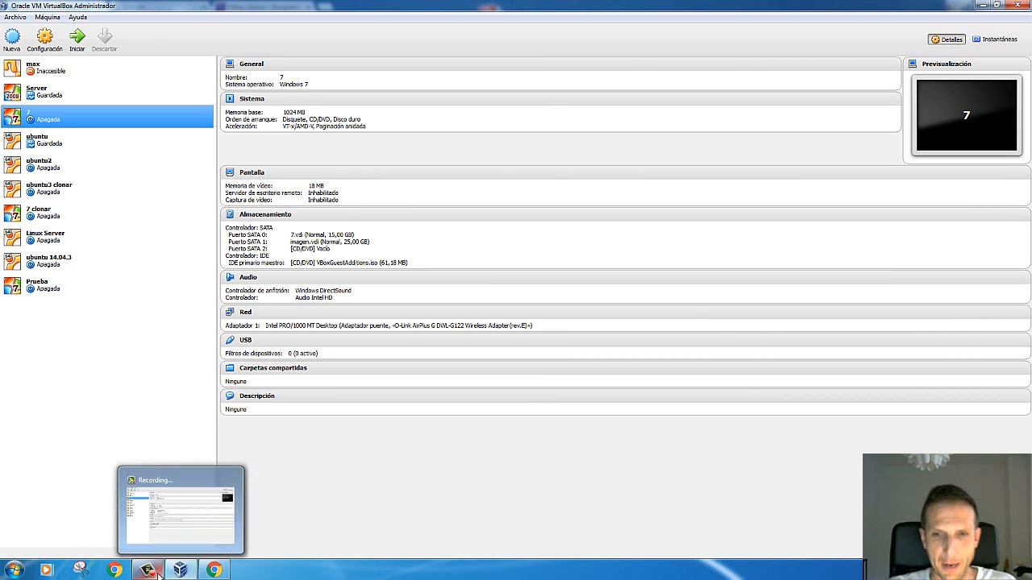
{"action": "mouse_move", "coordinate": [148, 570]}
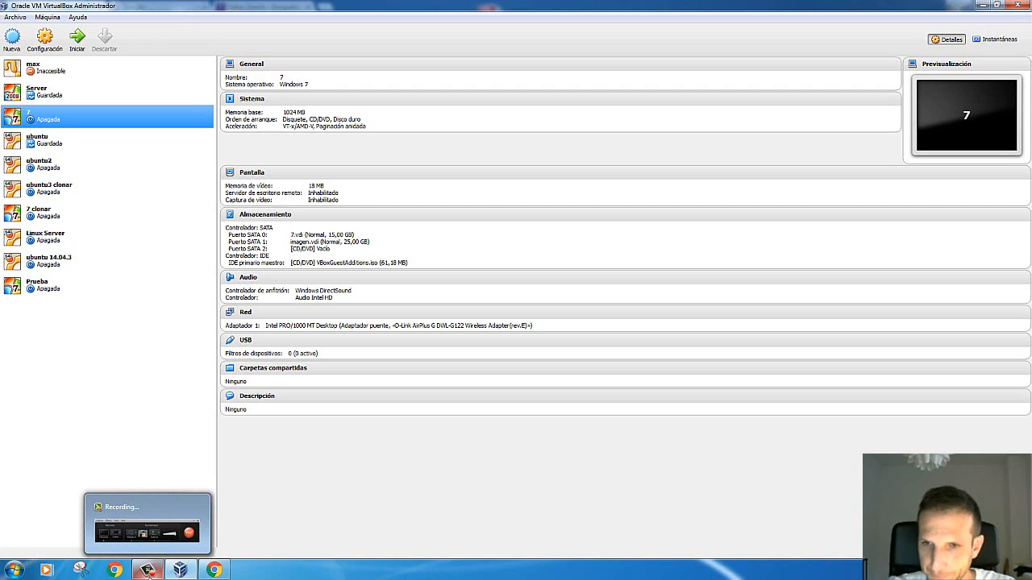